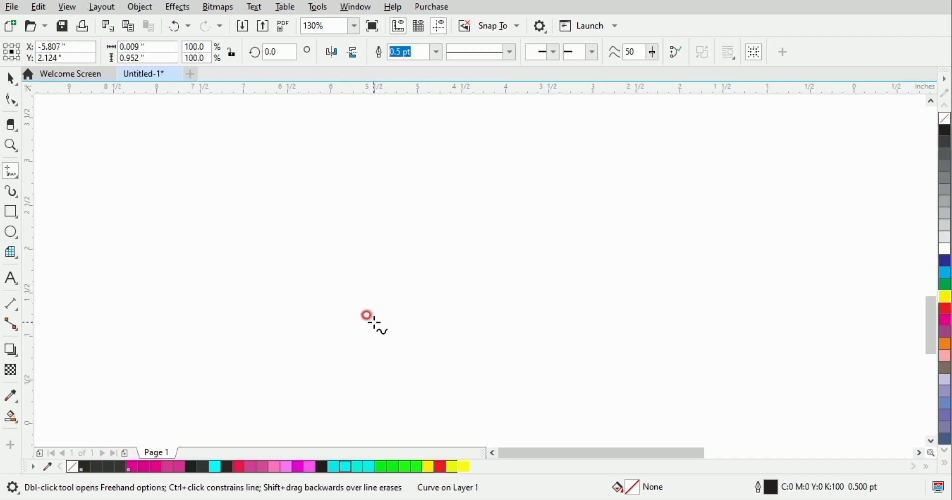
- Draw a vertical line about 1.68 inches long, then clone it and place the clone exactly over the original
left_click(390, 168)
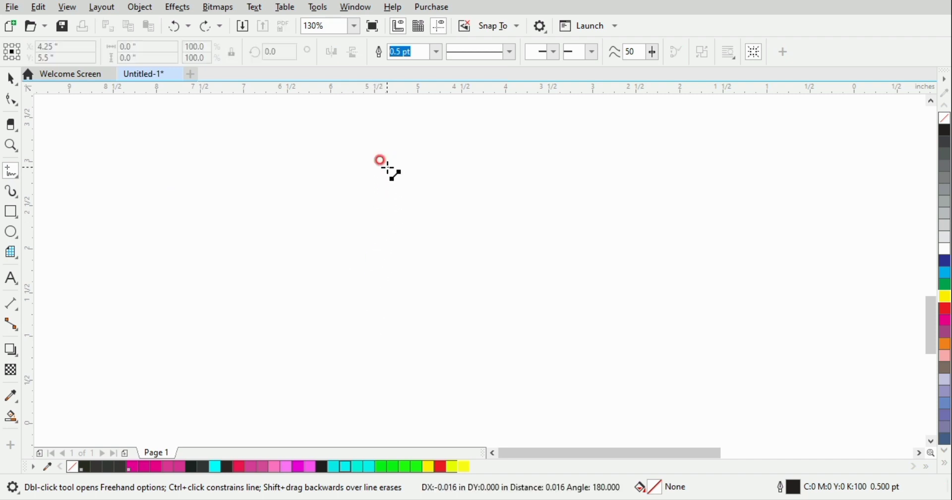
left_click(389, 313)
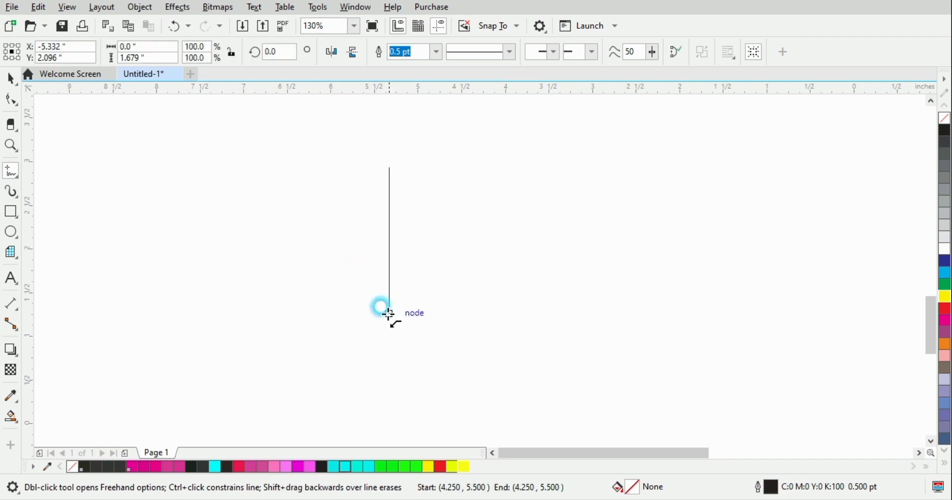
left_click(39, 7)
left_click(71, 188)
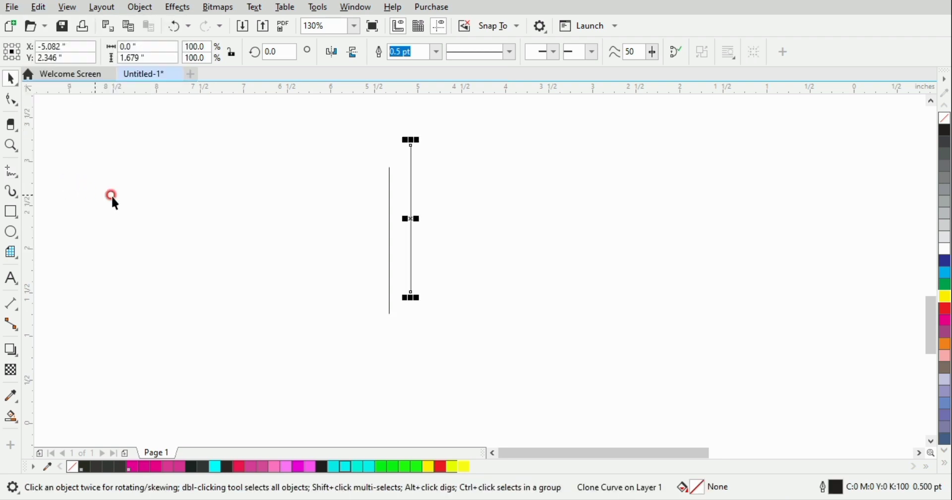
left_click_drag(402, 218, 382, 240)
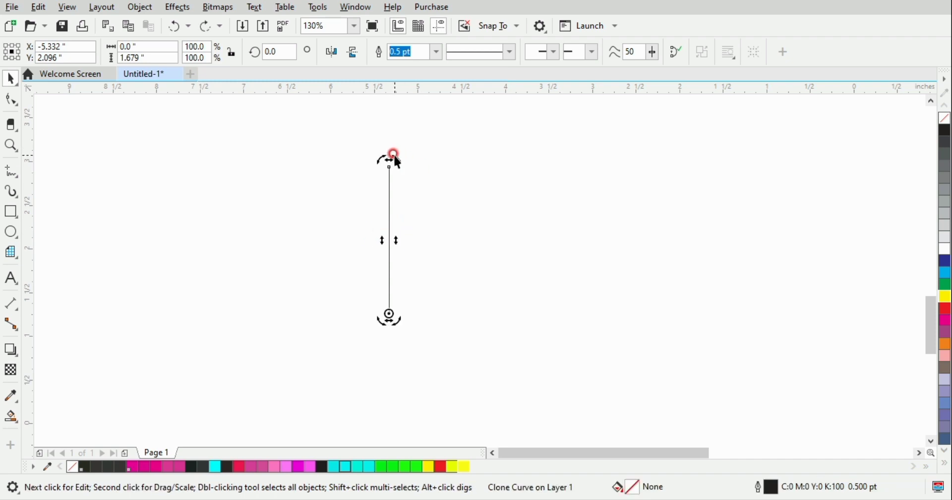
- Rotate a copy of the line about 24° clockwise around its lower end and repeat the operation until the lines form a full circle
left_click_drag(397, 157, 442, 204)
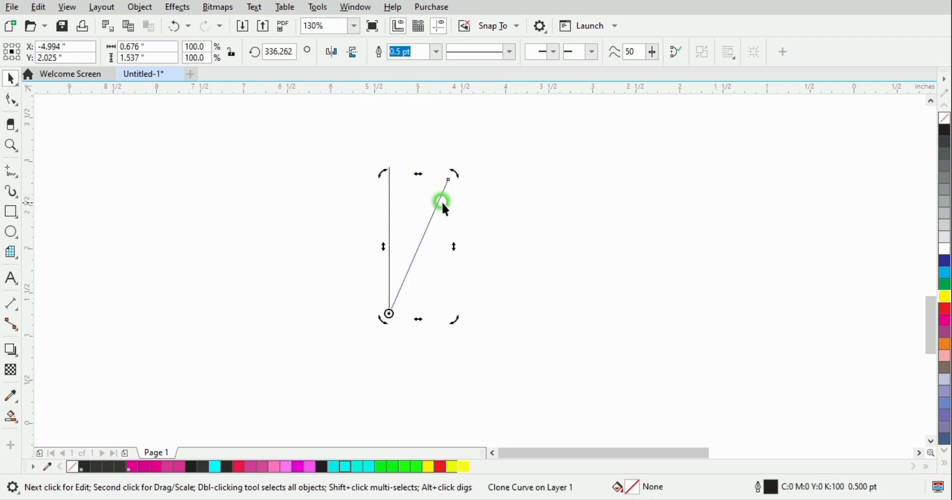
key("ctrl+r")
key("ctrl+r")
key("ctrl+r")
key("ctrl+r")
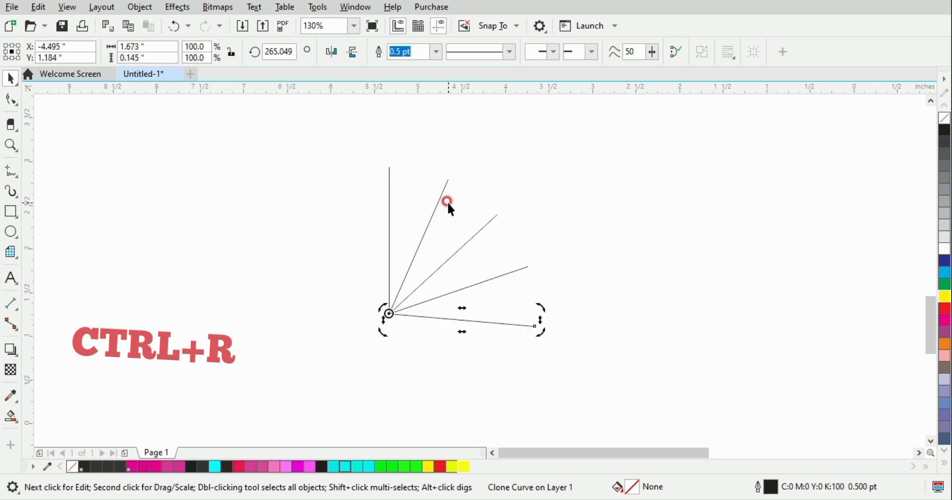
key("ctrl+r")
key("ctrl+r")
key("ctrl+r")
key("ctrl+r")
key("ctrl+r")
key("ctrl+r")
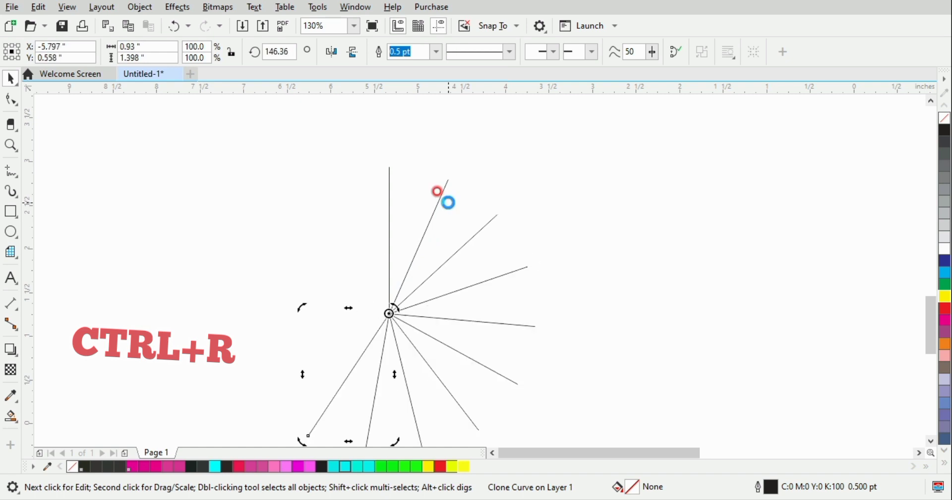
key("ctrl+r")
key("ctrl+r")
key("ctrl+r")
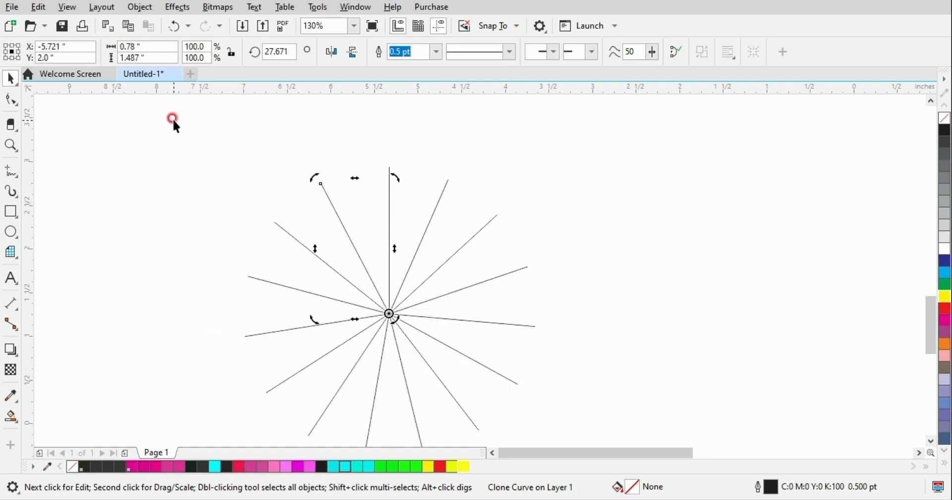
- Bend the vertical master line into a zigzag by adding and moving nodes, and mirror a duplicate of the whole pattern horizontally
left_click(12, 102)
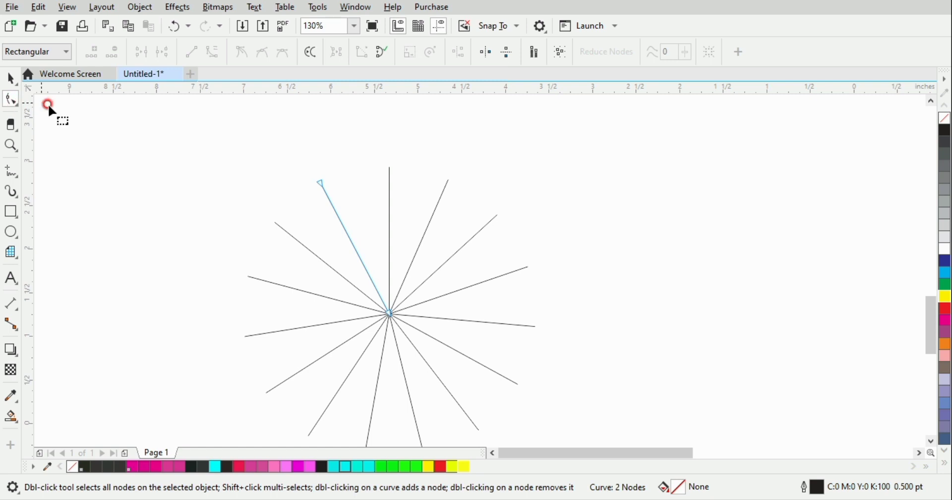
left_click(390, 215)
double_click(389, 198)
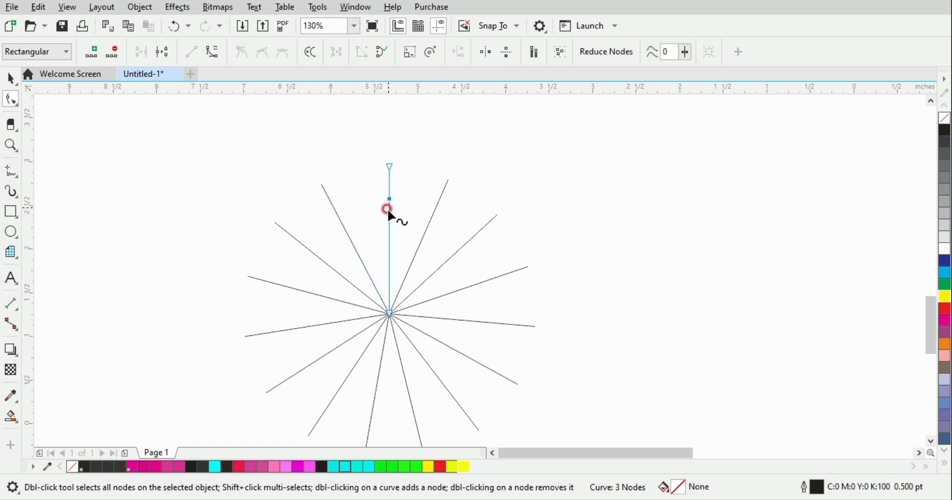
double_click(388, 251)
left_click_drag(389, 225, 411, 234)
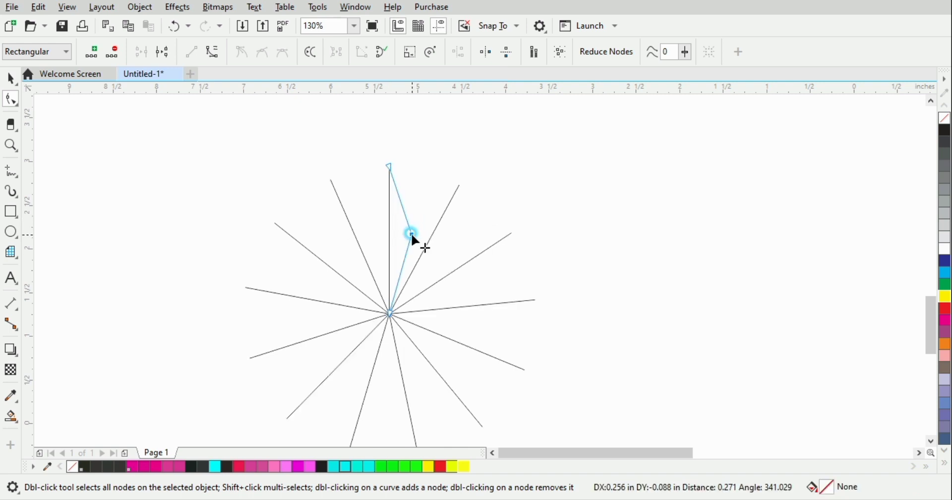
double_click(402, 266)
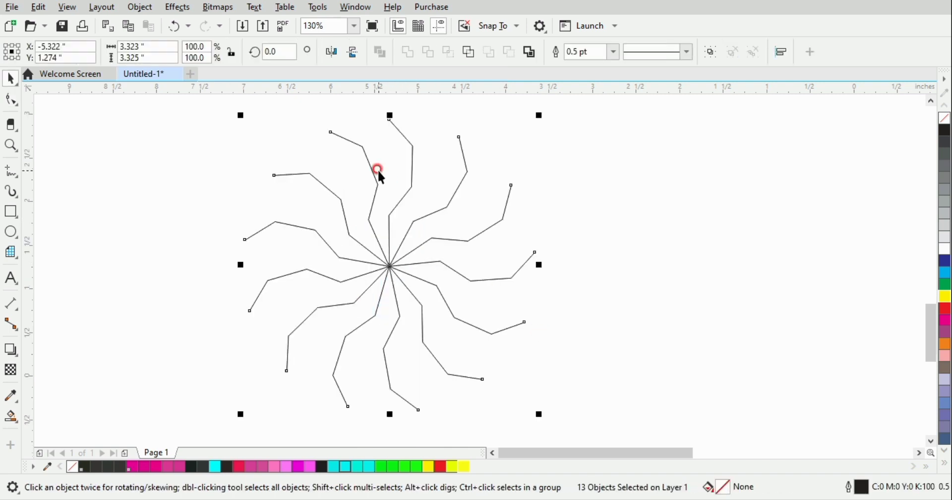
left_click(328, 56)
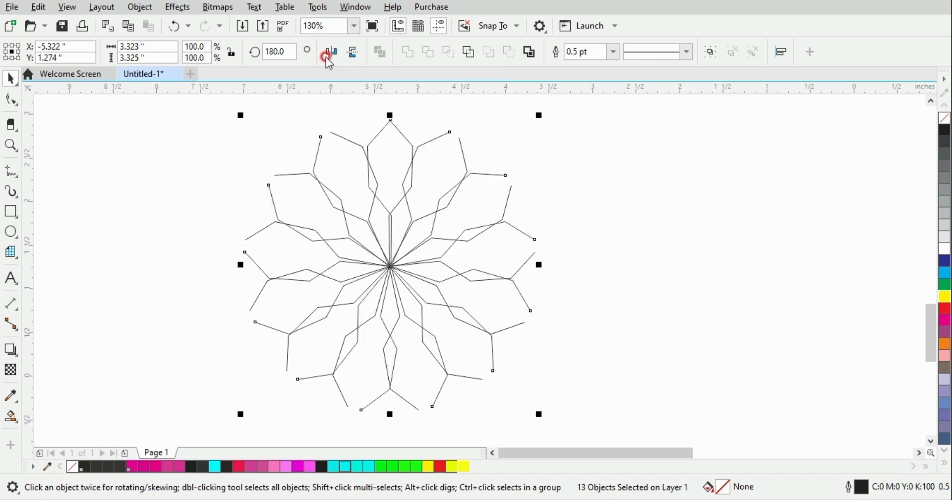
- Smart-fill the uppermost petal and the narrow stem beneath it in cyan, and move the filled shape to the right of the pattern
left_click(11, 415)
left_click(389, 158)
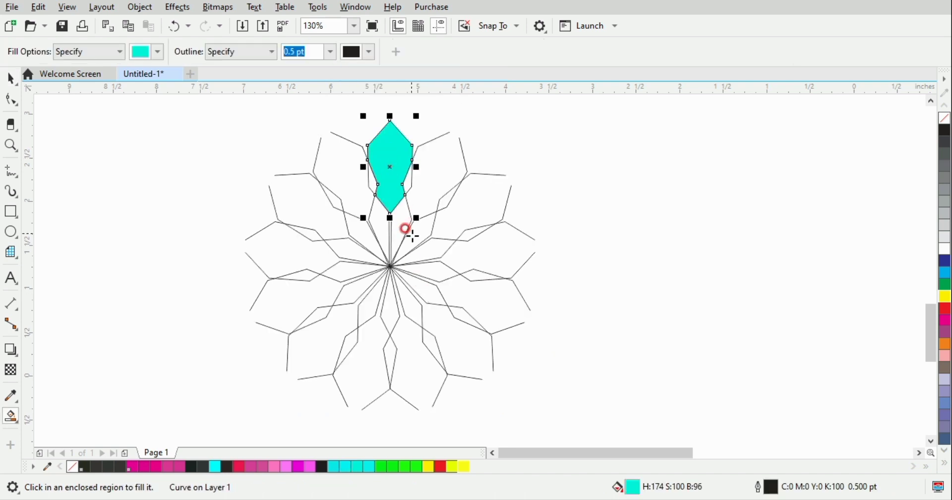
left_click(384, 226)
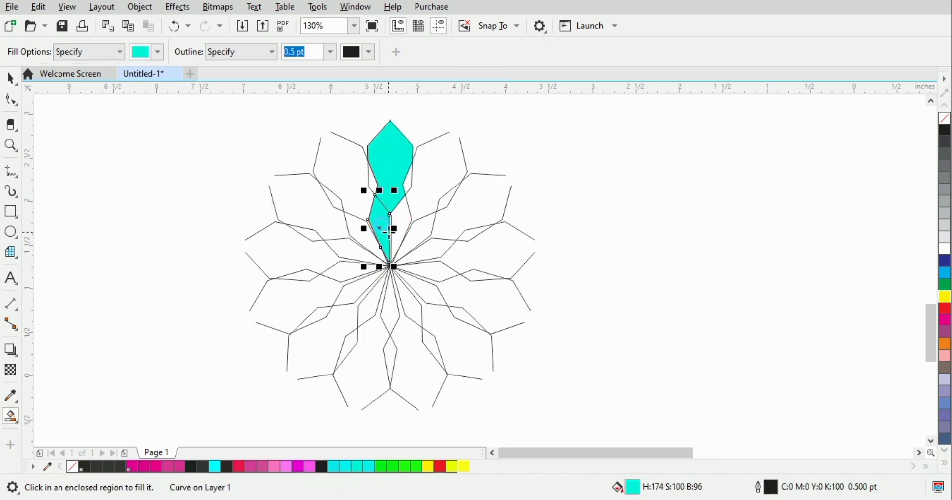
key("ctrl+z")
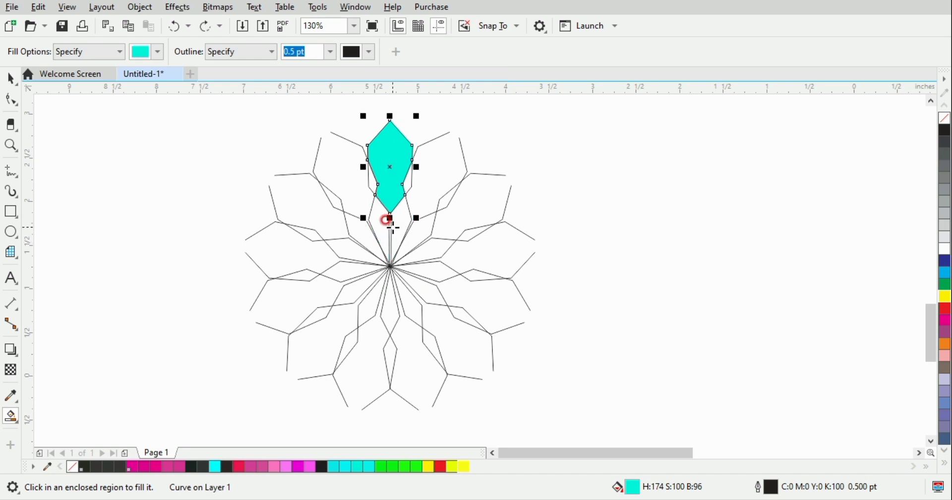
left_click(390, 232)
key("space")
left_click_drag(390, 194, 644, 206)
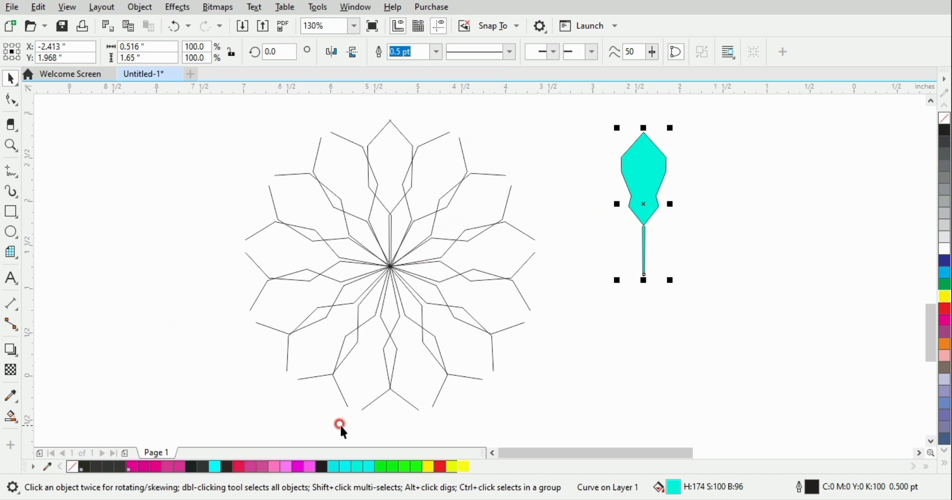
- Smart-fill the two stacked diamond regions below the pattern's center in cyan
left_click(11, 416)
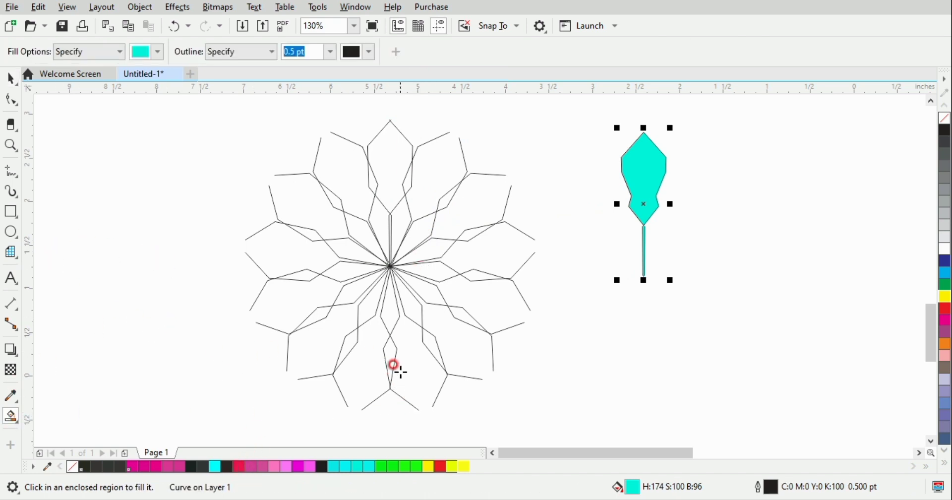
left_click(393, 358)
left_click(384, 304)
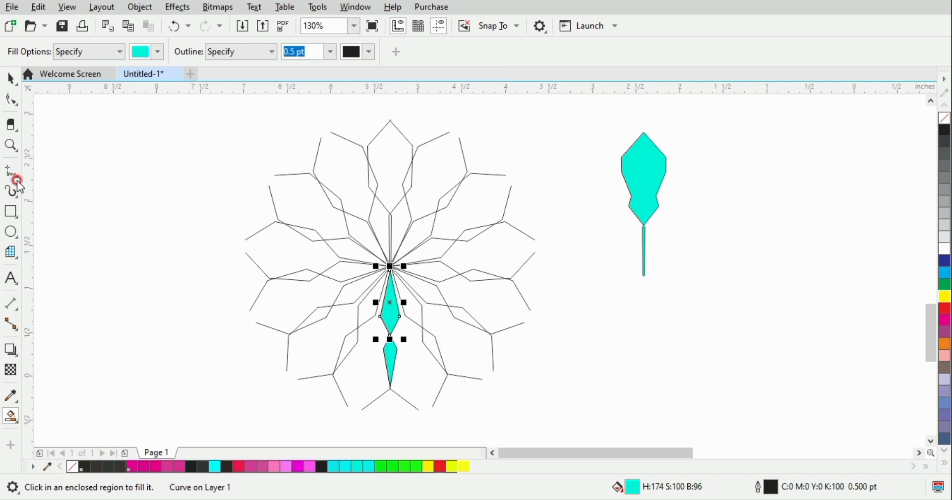
- Remove the stray line segments extending outward from the tip of the lower cyan diamond using Virtual Segment Delete
left_click(16, 135)
left_click(45, 156)
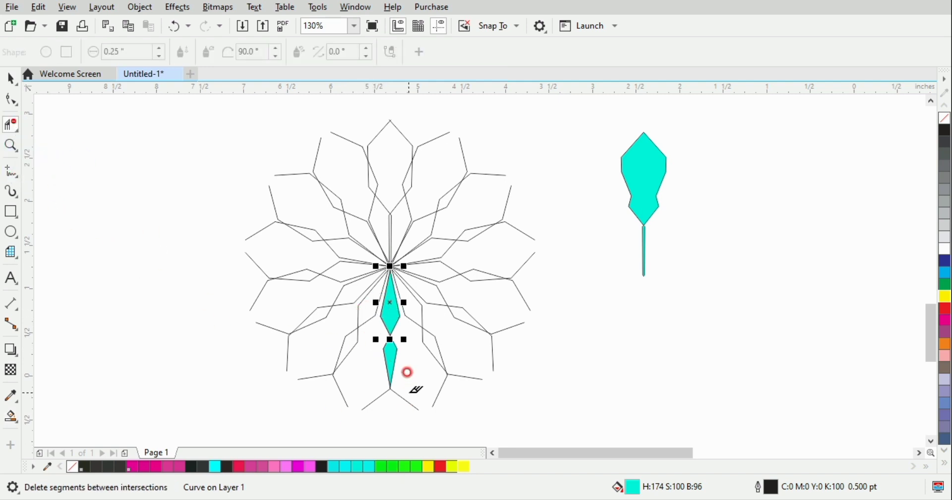
left_click(375, 398)
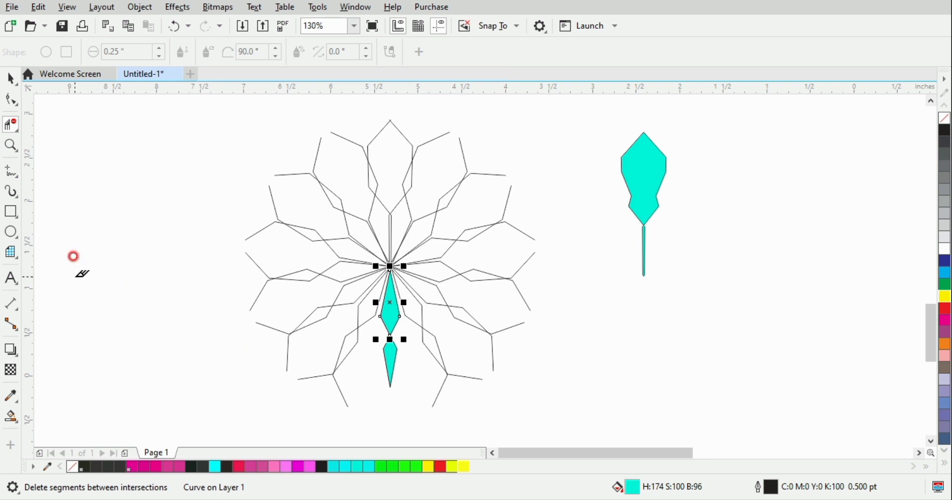
- Select both cyan diamonds together and move them off the line pattern, to the right of the petal shape
left_click(11, 78)
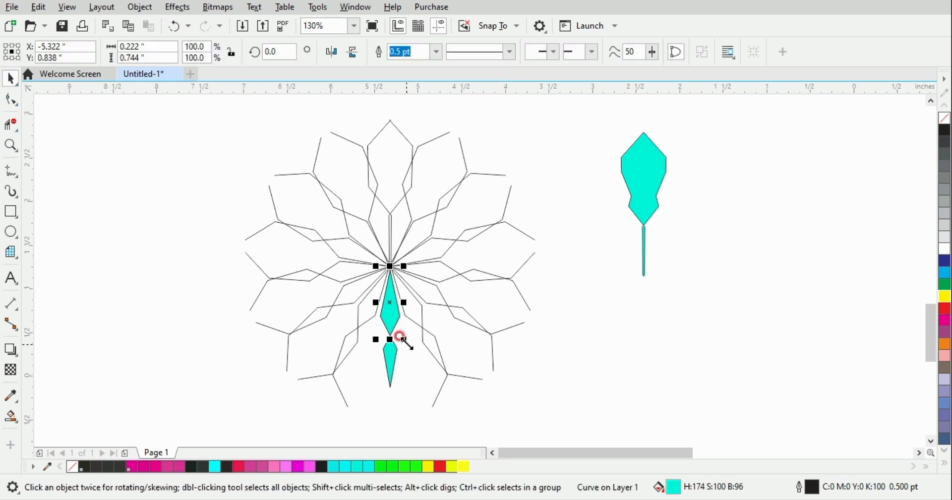
left_click(391, 365, "shift")
left_click_drag(391, 329, 787, 327)
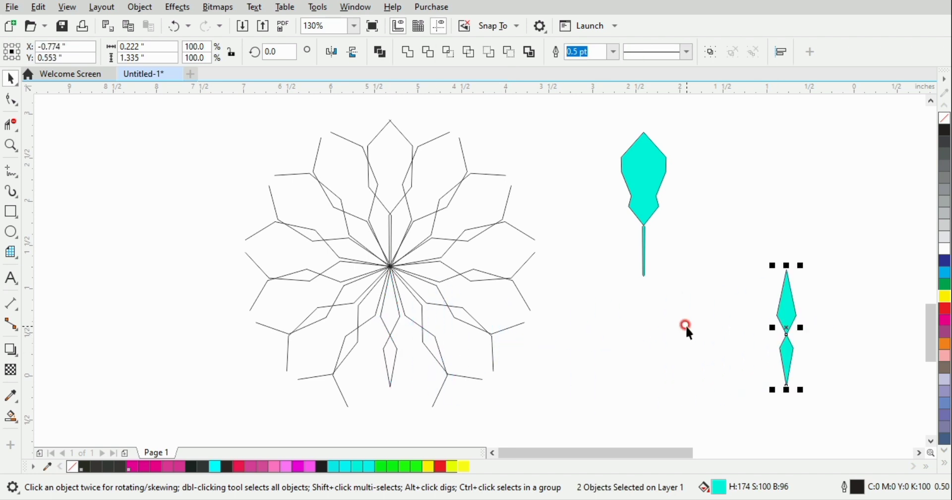
left_click(616, 314)
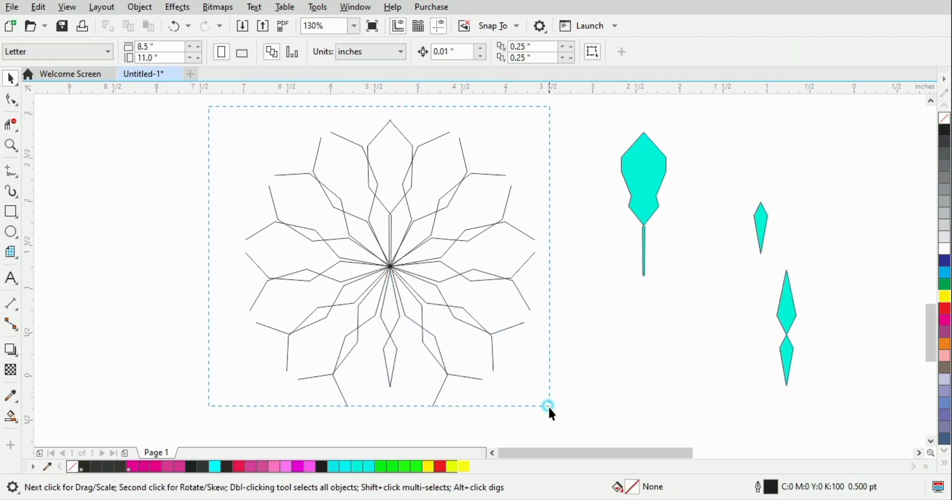
- Delete the whole line pattern and move the cyan petal shape into the space it occupied
left_click_drag(542, 424, 543, 426)
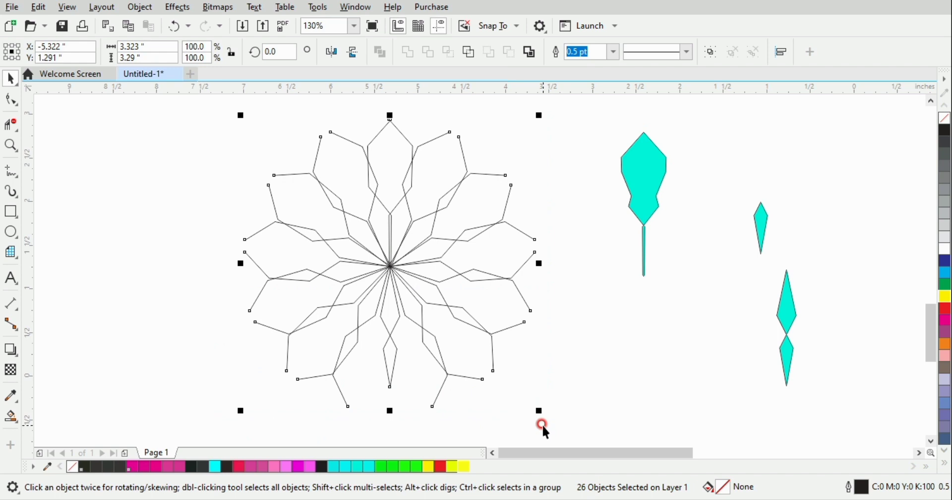
key("Delete")
left_click_drag(634, 190, 346, 196)
- Apply a linear fountain fill to the petal, running from cyan at the stem up to white near the tip
left_click(14, 421)
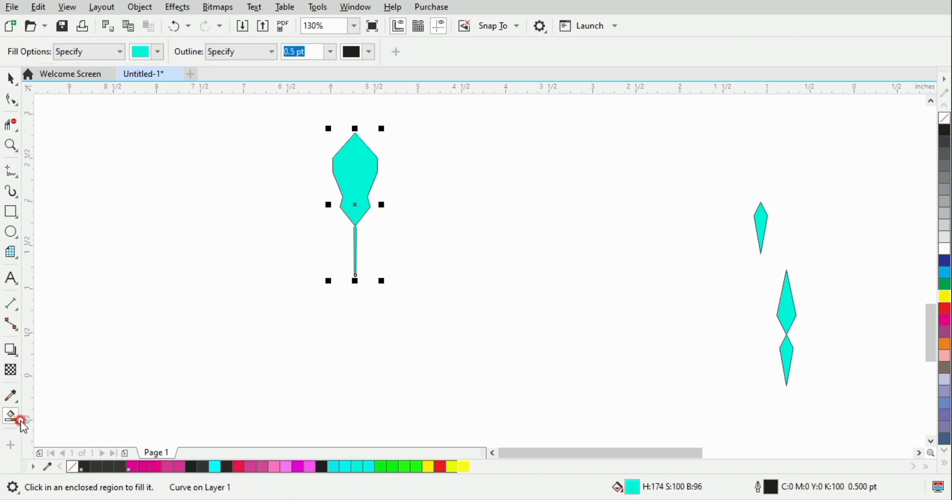
left_click(17, 422)
left_click(45, 416)
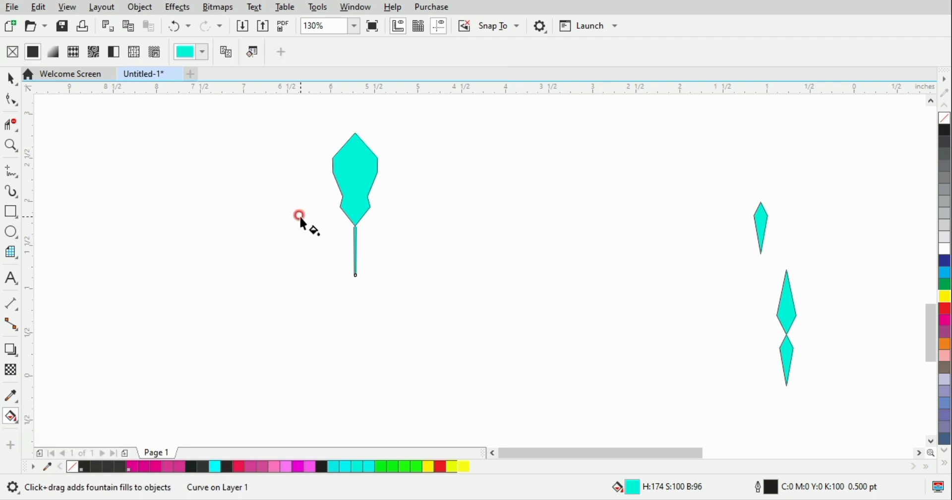
left_click_drag(355, 145, 355, 212)
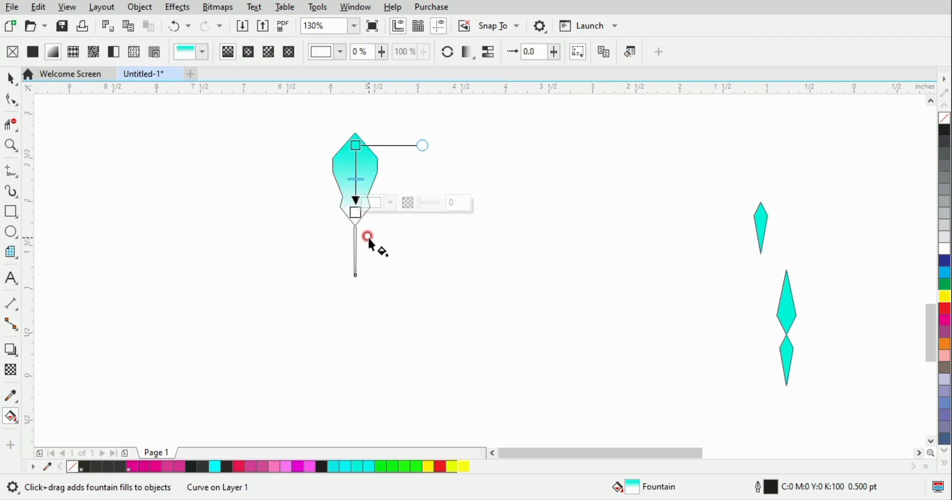
key("ctrl+z")
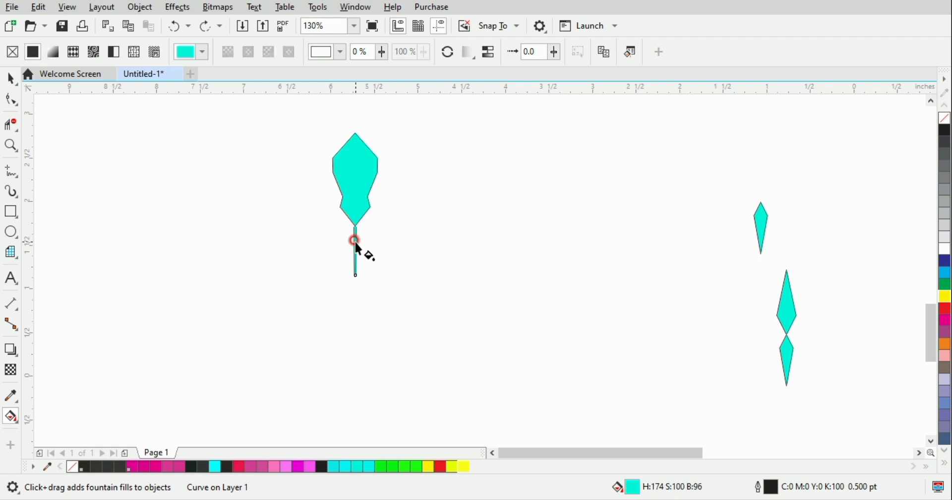
left_click_drag(356, 243, 355, 156)
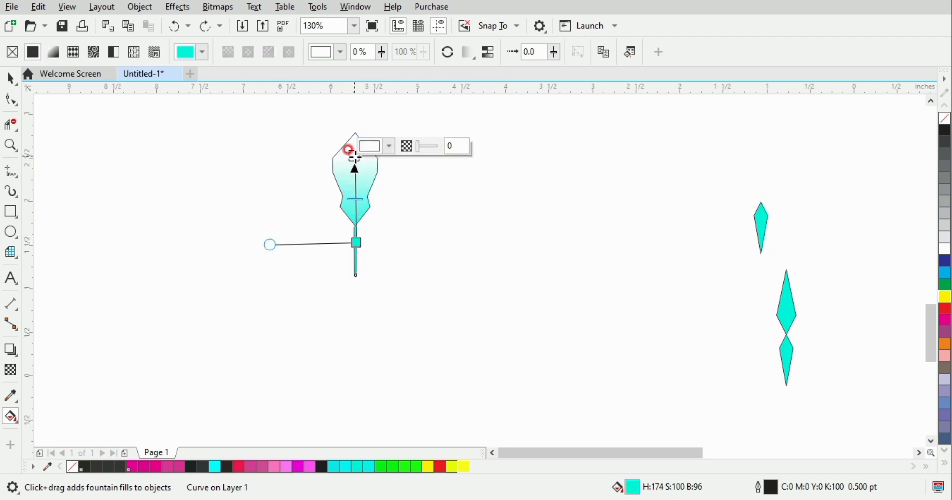
left_click(427, 228)
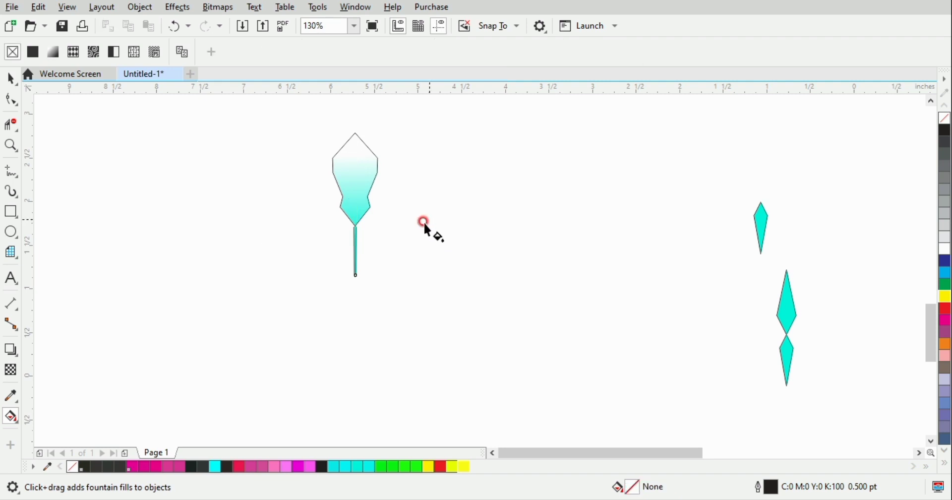
- Smart-fill the petal's thin stem as a separate shape and color it green
left_click(19, 423)
left_click(42, 431)
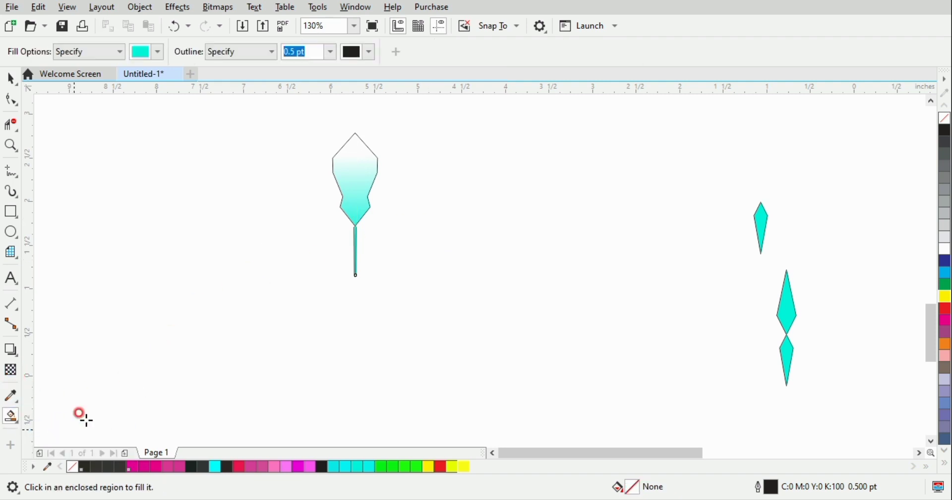
left_click(356, 246)
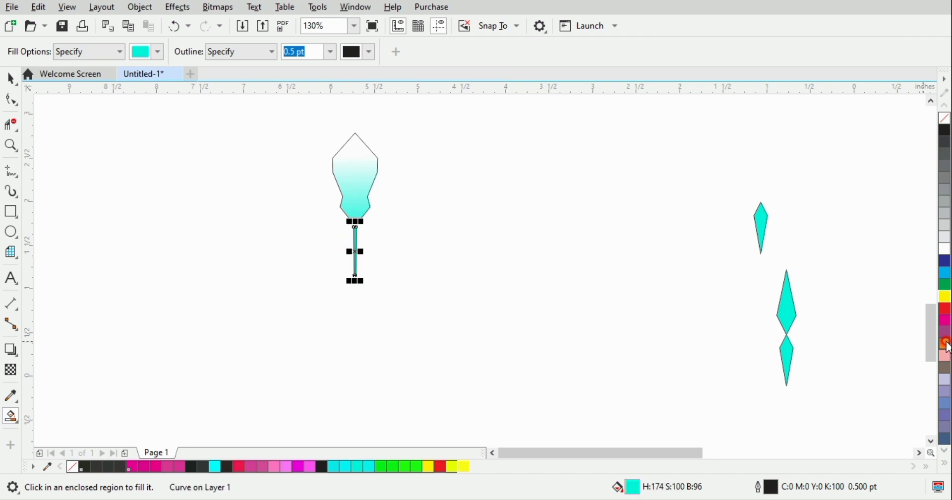
- Set the end color of the petal's fountain fill near the tip to the pink H303 L185 S255
key("g")
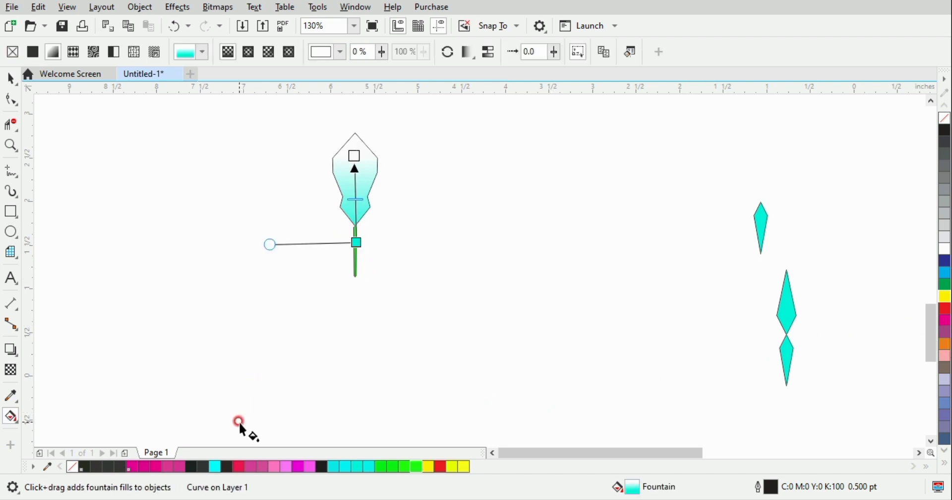
left_click(287, 466)
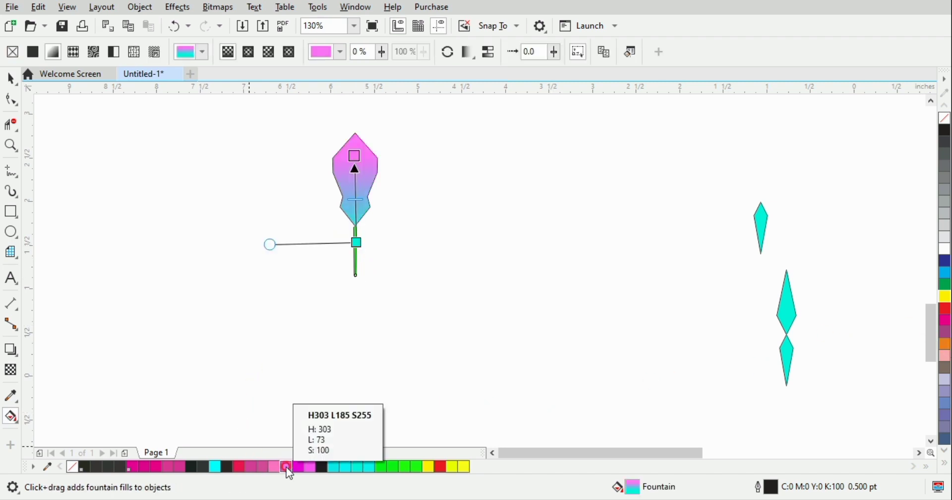
- Move the petal's rotation center to the lower end of its stem and rotate a copy about 41° clockwise
left_click_drag(287, 465, 190, 352)
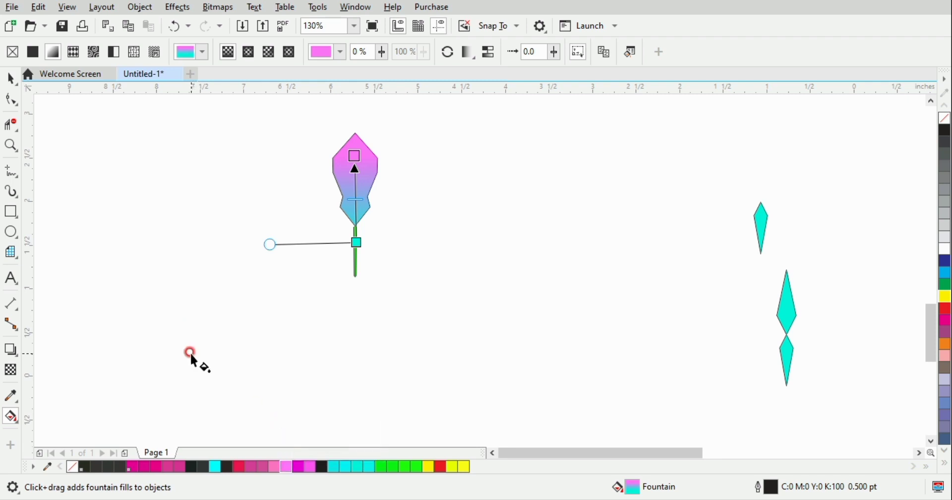
left_click(10, 80)
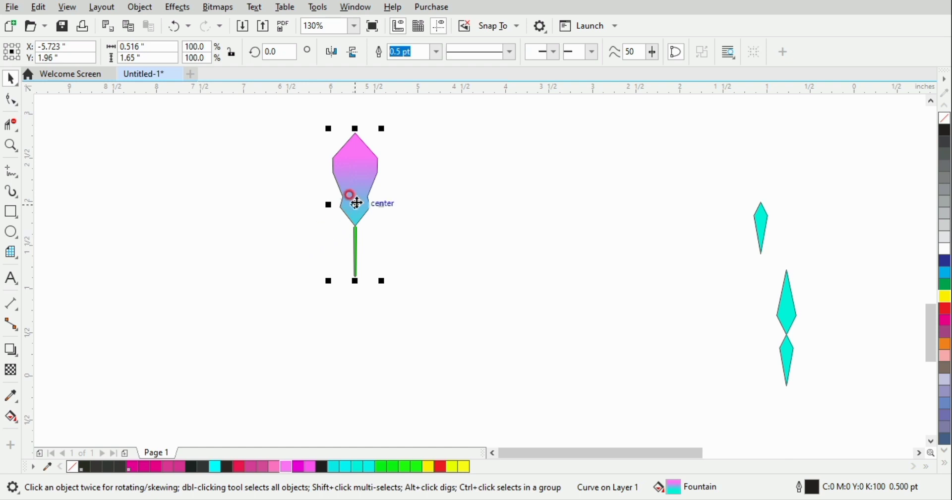
left_click_drag(355, 205, 355, 275)
left_click(356, 182)
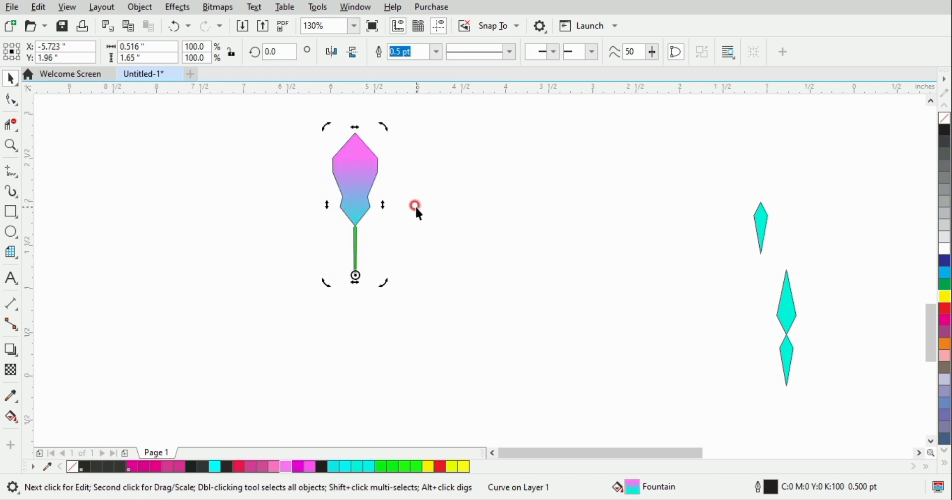
left_click_drag(384, 127, 452, 199)
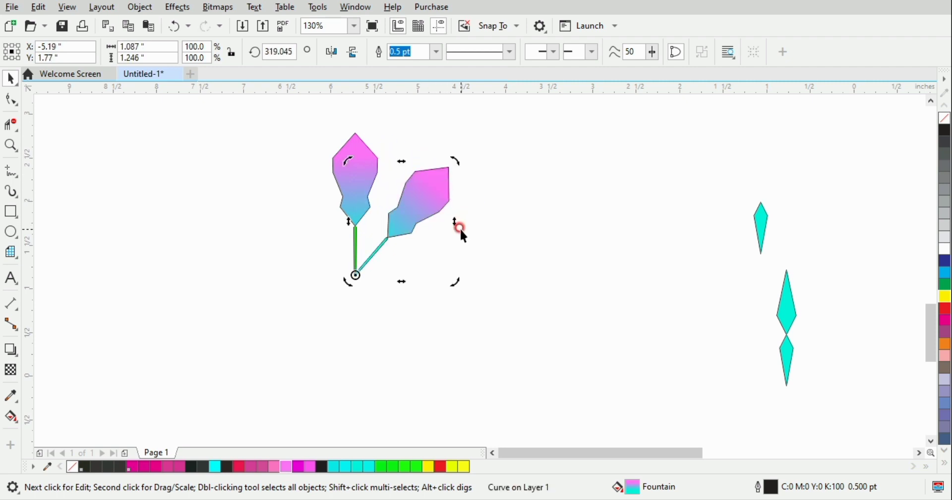
- Repeat the rotated petal copy around the stem's end until the petals form a complete ring
key("ctrl+r")
key("ctrl+r")
key("ctrl+r")
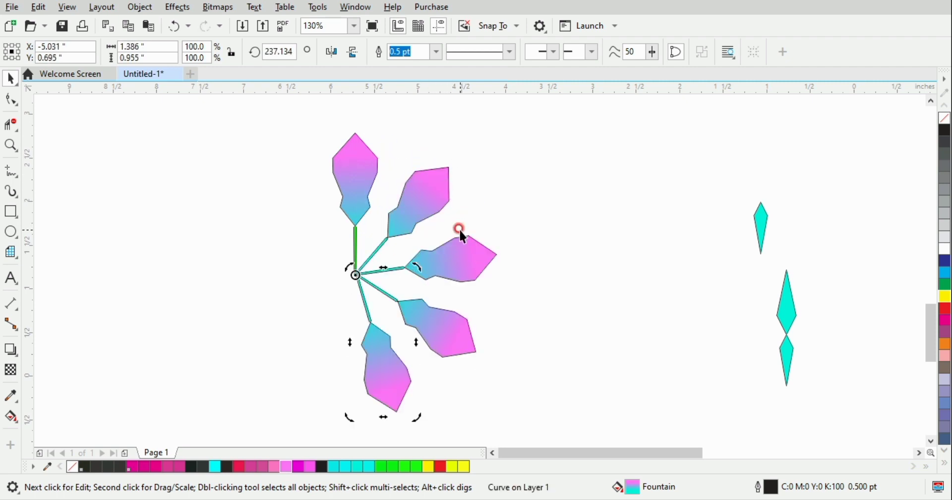
key("ctrl+r")
key("ctrl+r")
key("ctrl+r")
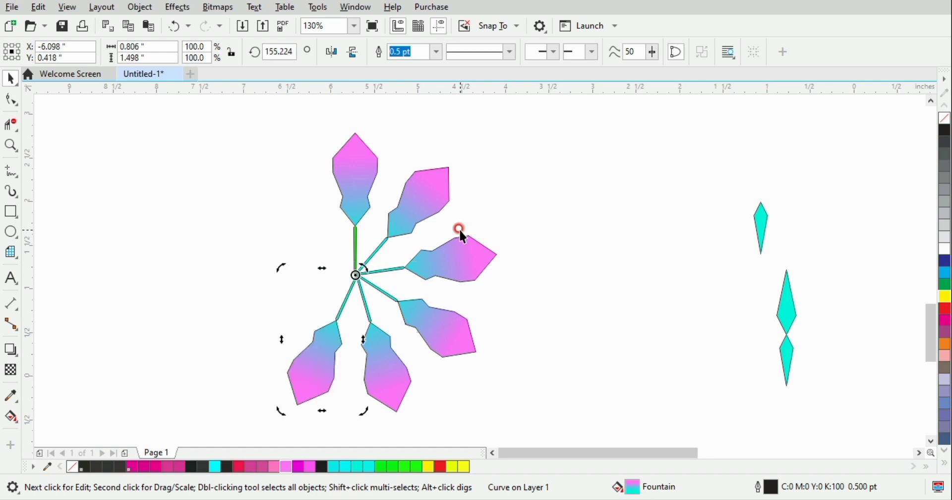
key("ctrl+r")
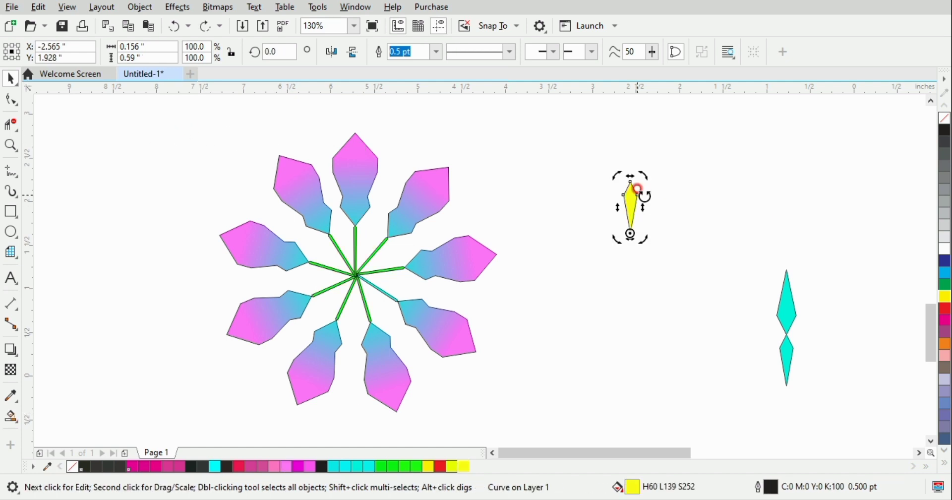
- Rotate a copy of the small yellow diamond about 44° around its lower tip and repeat the copy to form a small flower
left_click_drag(641, 178, 663, 198)
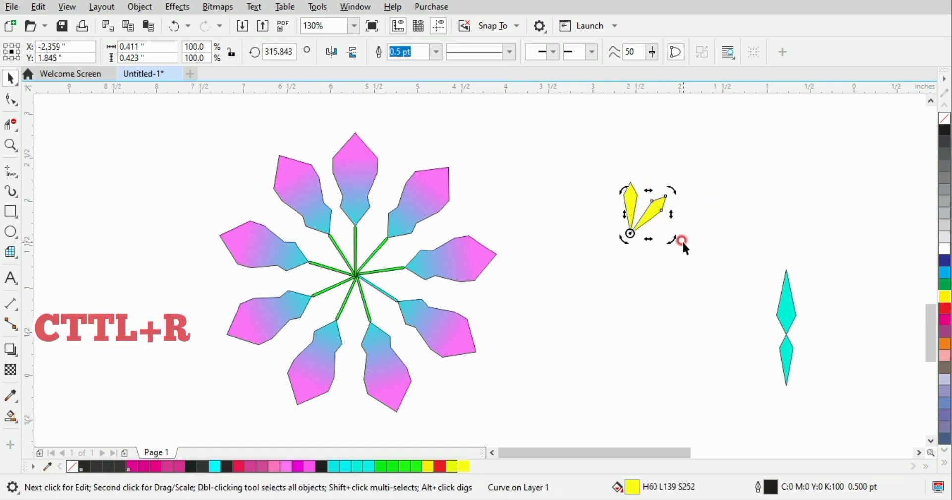
key("ctrl+r")
key("ctrl+r")
key("ctrl+r")
key("ctrl+r")
key("ctrl+r")
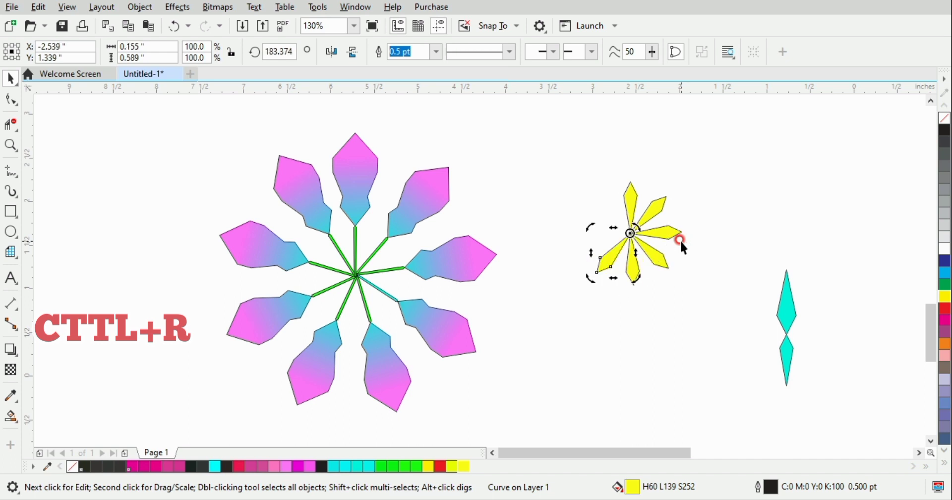
key("ctrl+r")
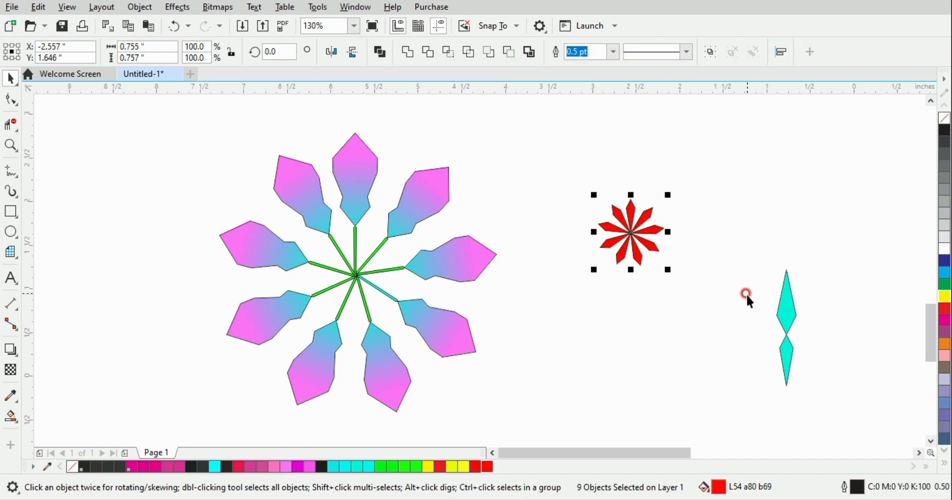
- Flip the pair of cyan diamonds vertically and place it directly beneath the red flower as a stem
left_click(780, 308)
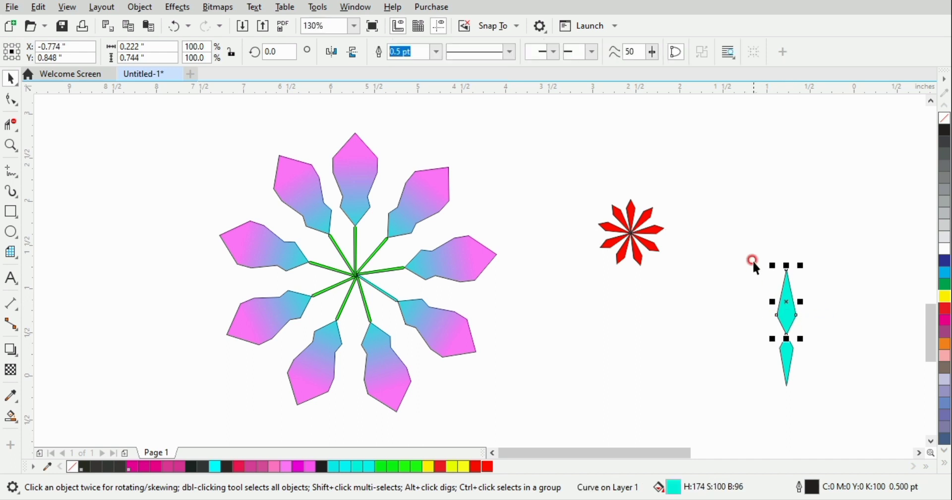
left_click_drag(755, 244, 809, 311)
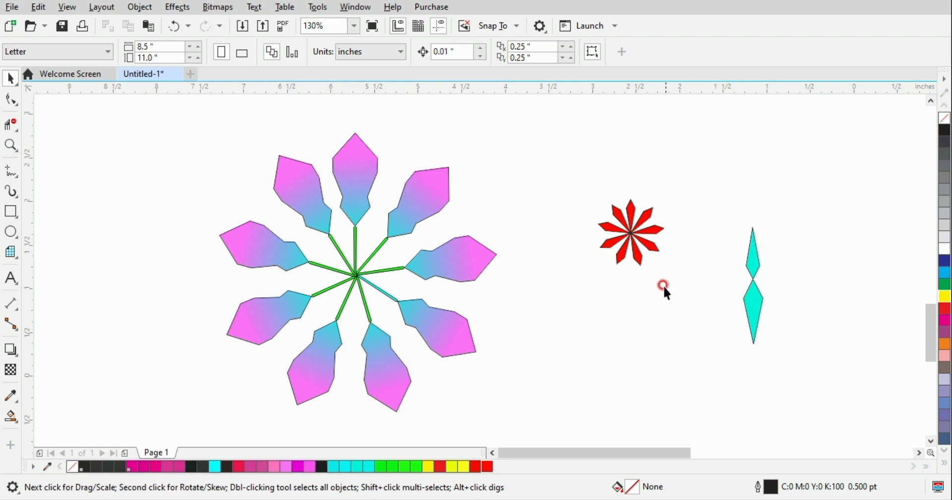
left_click(723, 274)
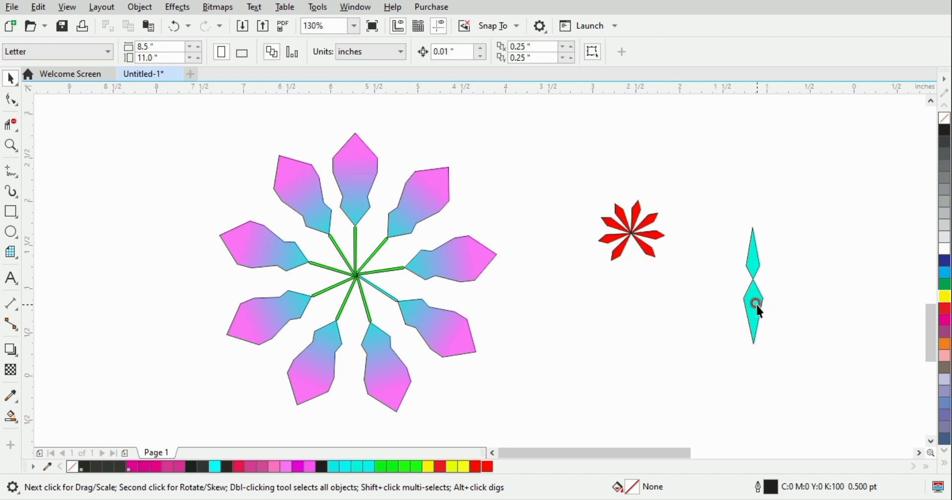
left_click_drag(757, 305, 633, 311)
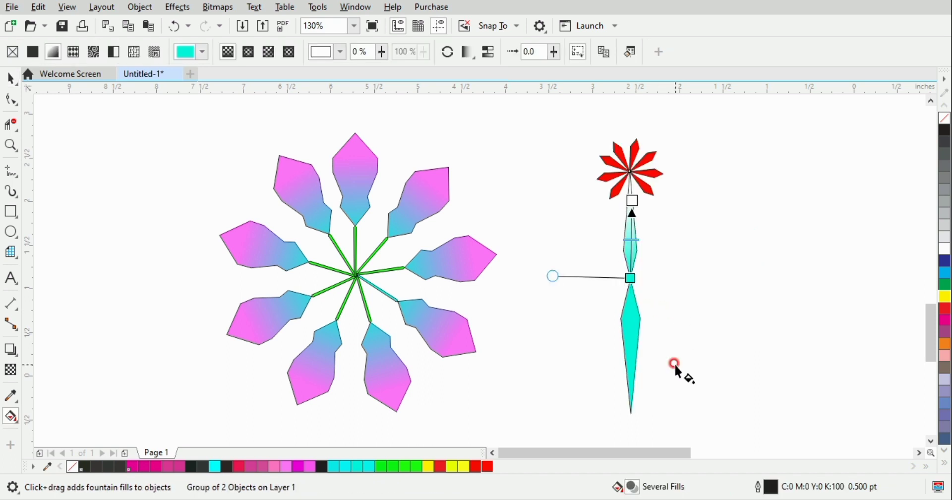
- Undo the fountain fill on the stem's upper diamond and apply a cyan-to-white linear fountain fill upward from the lower diamond's tip
key("ctrl+z")
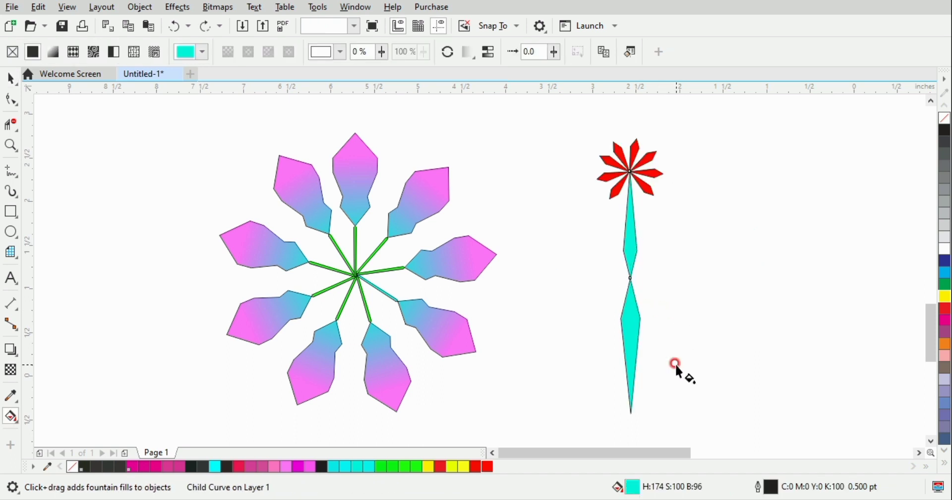
left_click_drag(632, 398, 632, 318)
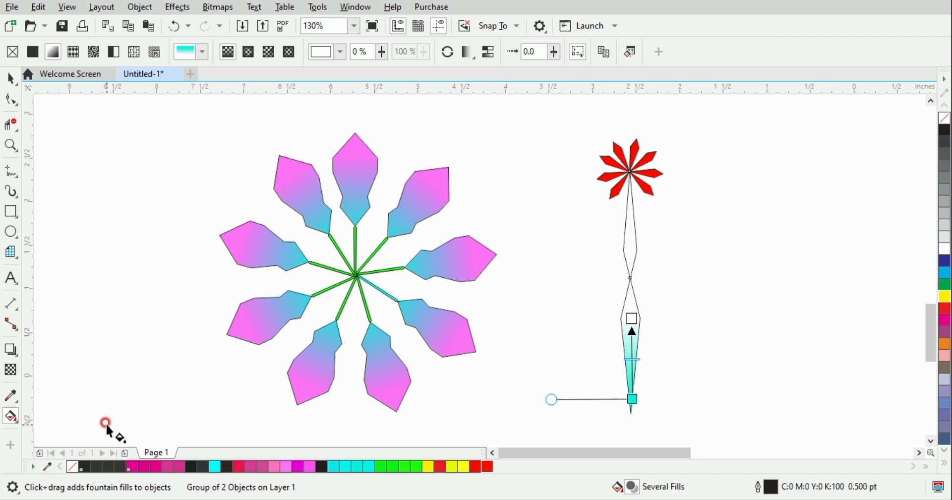
left_click(11, 416)
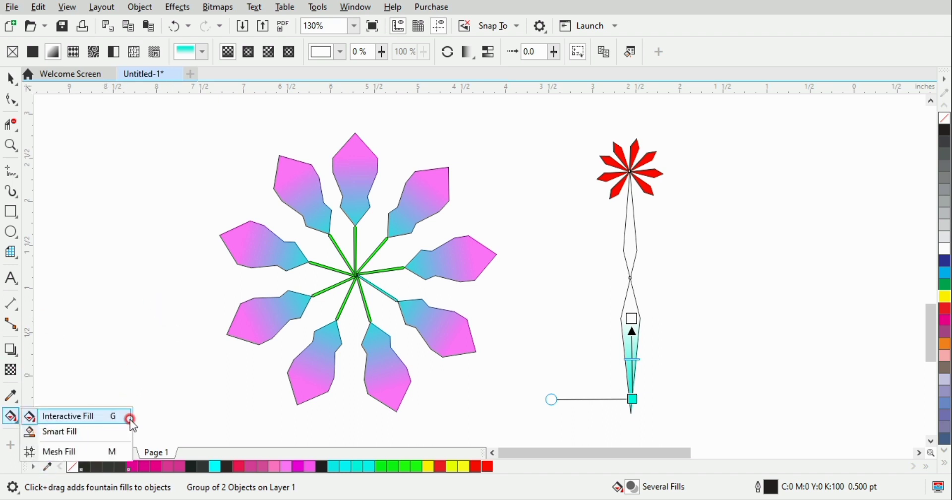
left_click(212, 414)
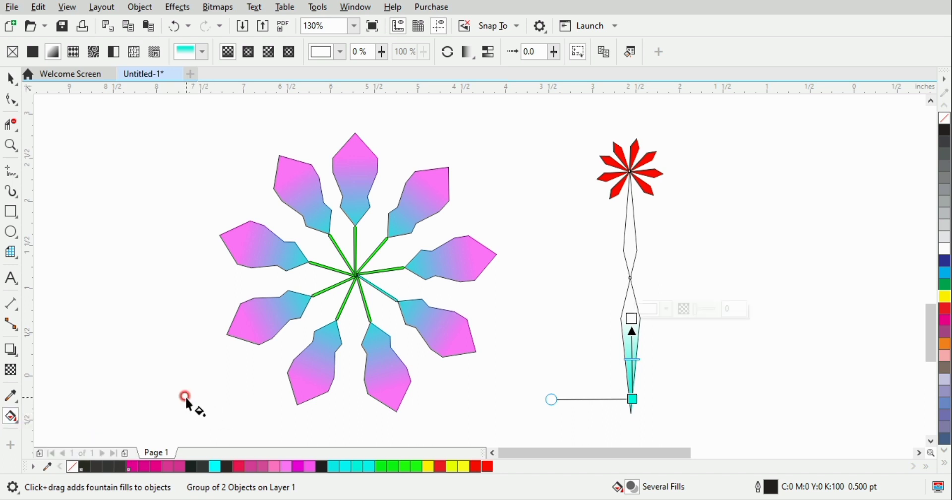
- Color the stem's fountain fill yellow at the lower tip and green above, extending its end to where the two diamonds meet
left_click(429, 466)
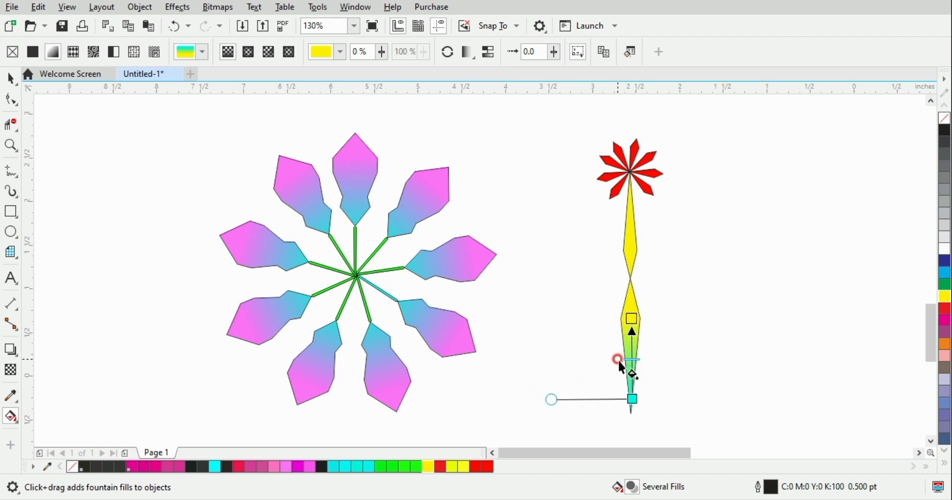
left_click(416, 467)
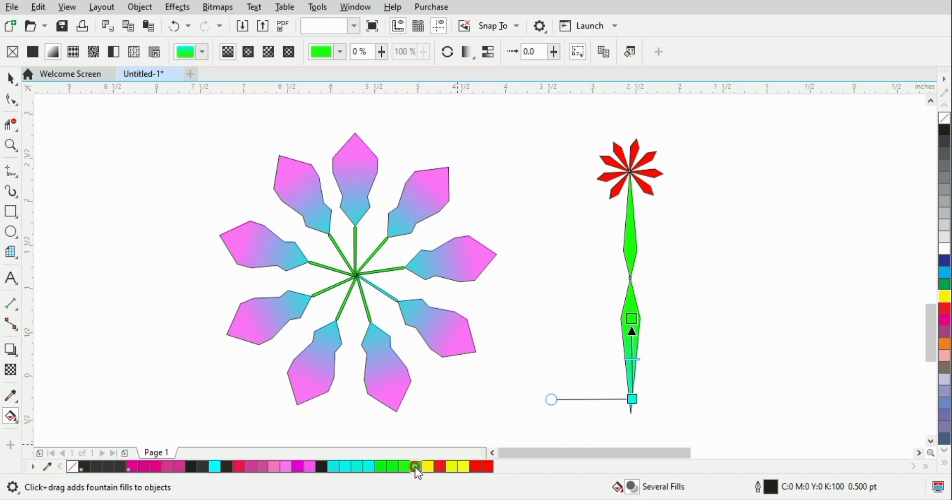
left_click(633, 398)
left_click(458, 466)
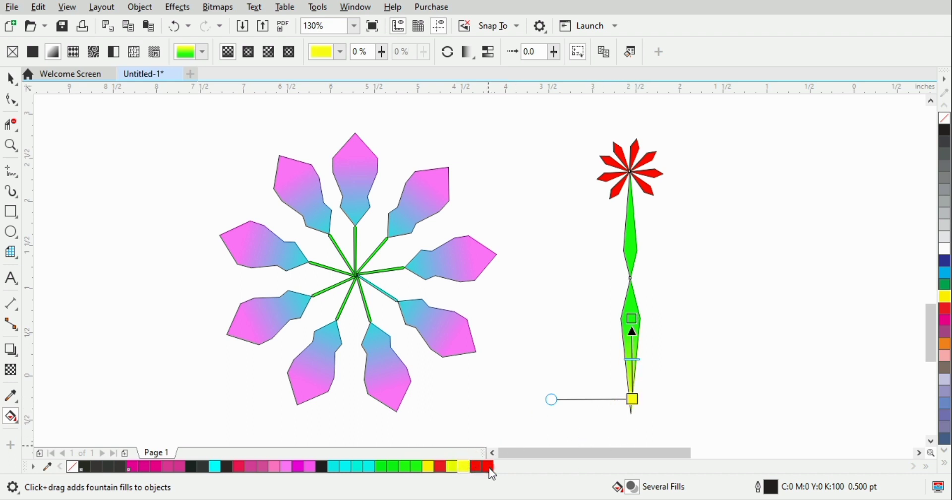
left_click_drag(631, 359, 628, 285)
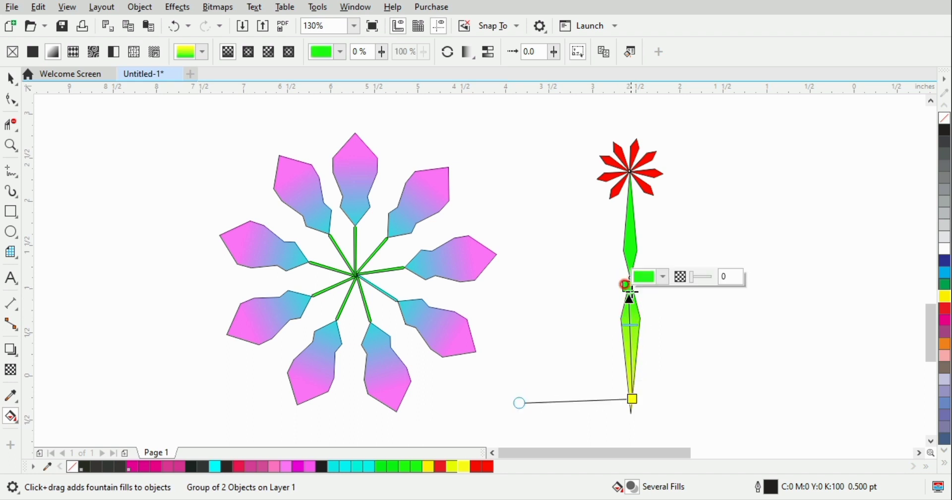
left_click_drag(634, 350, 628, 322)
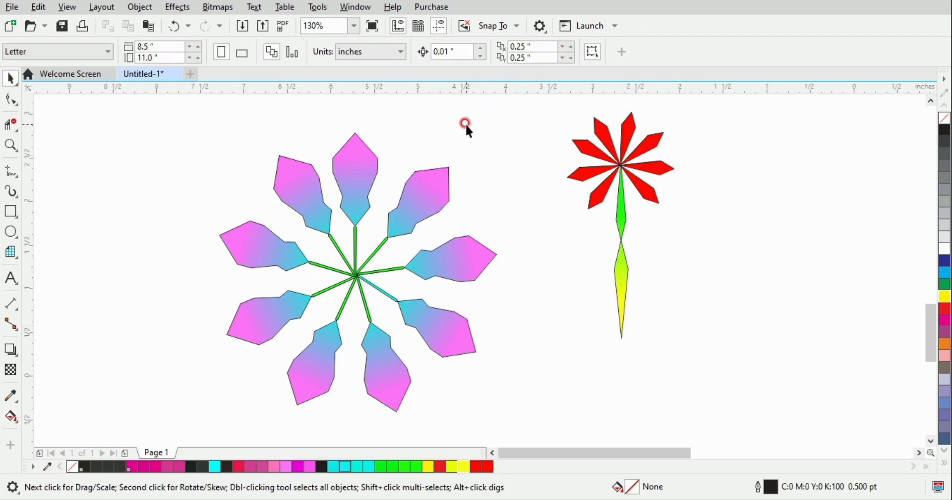
- Place the red flower's stem at the center of the petal ring and rotate a copy clockwise around that center
left_click_drag(624, 161, 578, 181)
mouse_move(451, 160)
left_mouse_down()
mouse_move(484, 182)
mouse_move(523, 184)
mouse_move(442, 171)
left_mouse_up()
left_click(442, 171)
left_click_drag(497, 112, 524, 412)
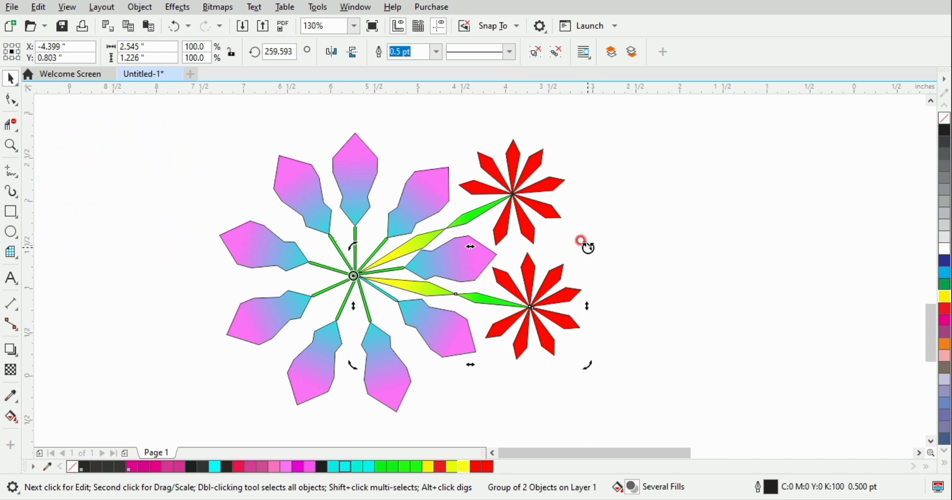
- Rotate further copies of the red flower clockwise around the ring's center, between the petals on the lower, left and upper sides
left_click_drag(581, 240, 515, 382)
scroll(755, 280, "down", 2)
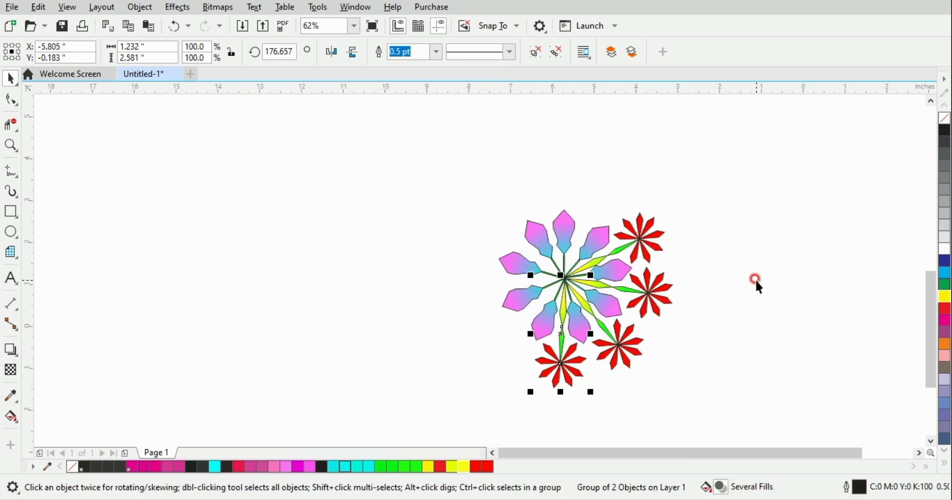
left_click(561, 363)
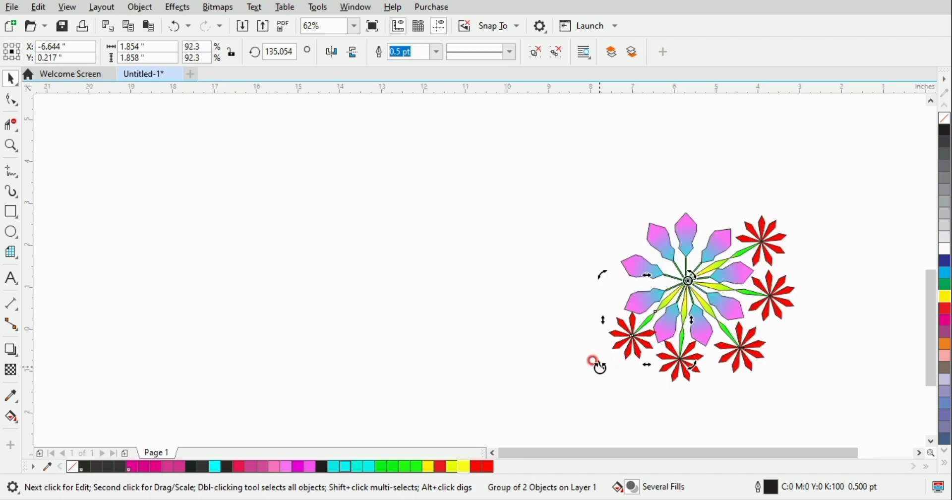
left_click_drag(595, 362, 597, 245)
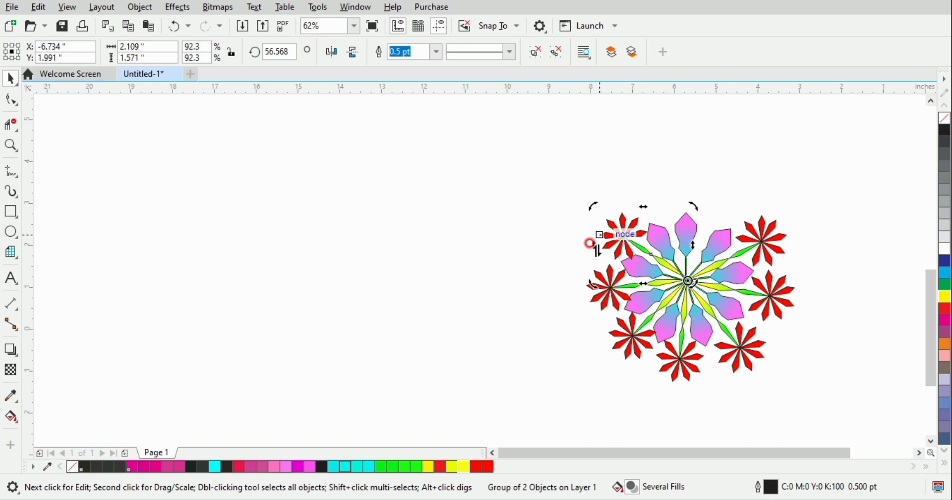
left_click_drag(591, 286, 664, 216)
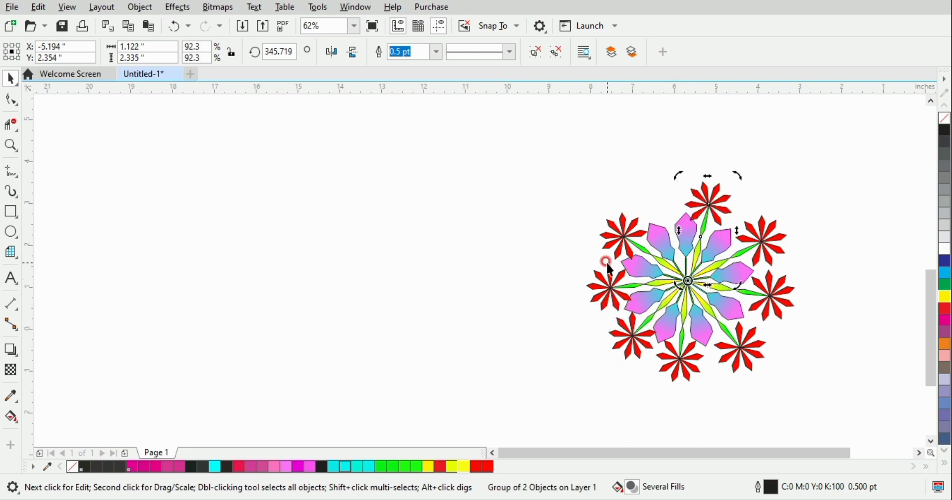
- Rotate a copy of the upper-left red flower around the ring's center into the remaining gap beside the top petal
left_click(622, 233)
left_click(615, 221)
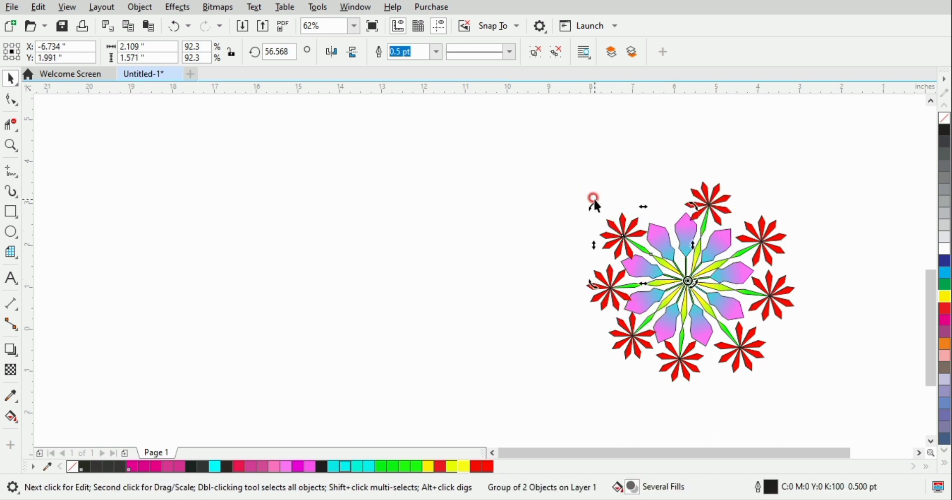
left_click_drag(594, 201, 660, 168)
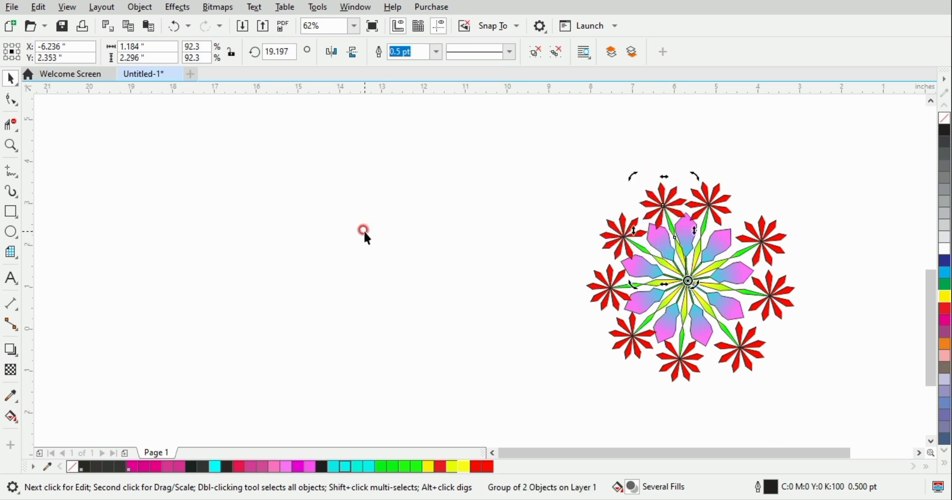
left_click(363, 230)
- Draw a circle about 1.6 in wide, center it on the flower pattern and enlarge it to surround all the flowers
left_click(17, 235)
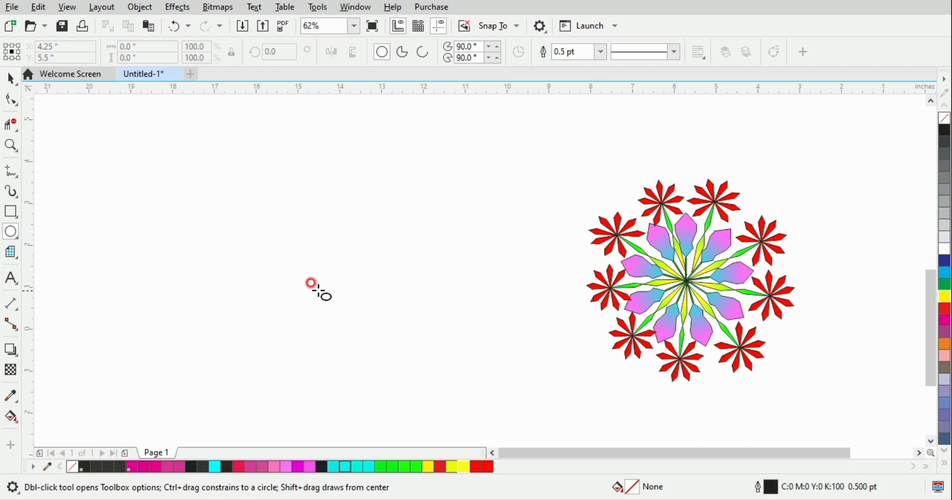
mouse_move(334, 240)
left_mouse_down()
mouse_move(343, 217)
mouse_move(606, 278)
mouse_move(694, 279)
mouse_move(687, 283)
left_mouse_up()
left_click(11, 78)
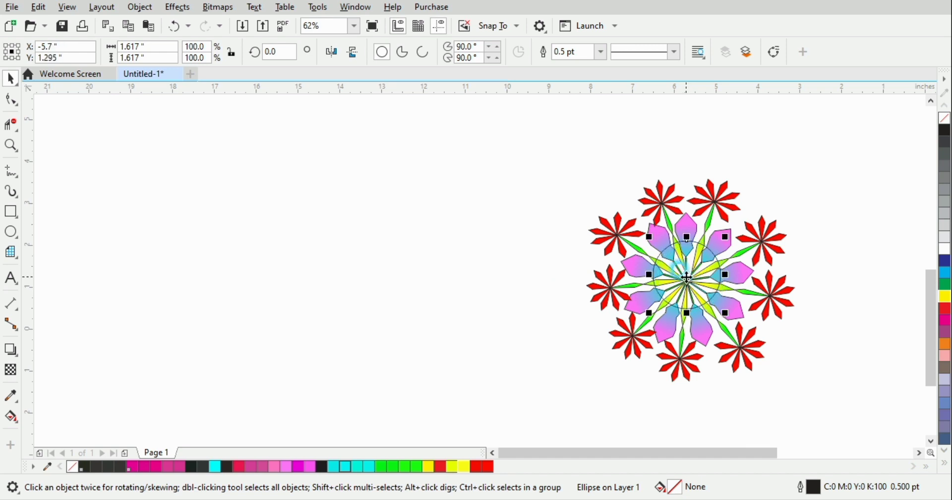
left_click_drag(726, 312, 790, 408)
- Smart-fill the circle's background and the gaps between the petals with cyan
left_click(594, 322)
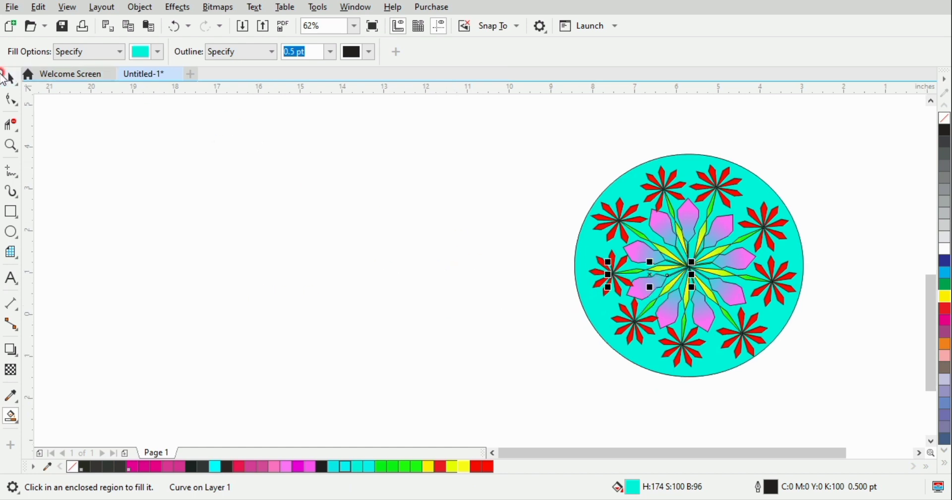
left_click(10, 78)
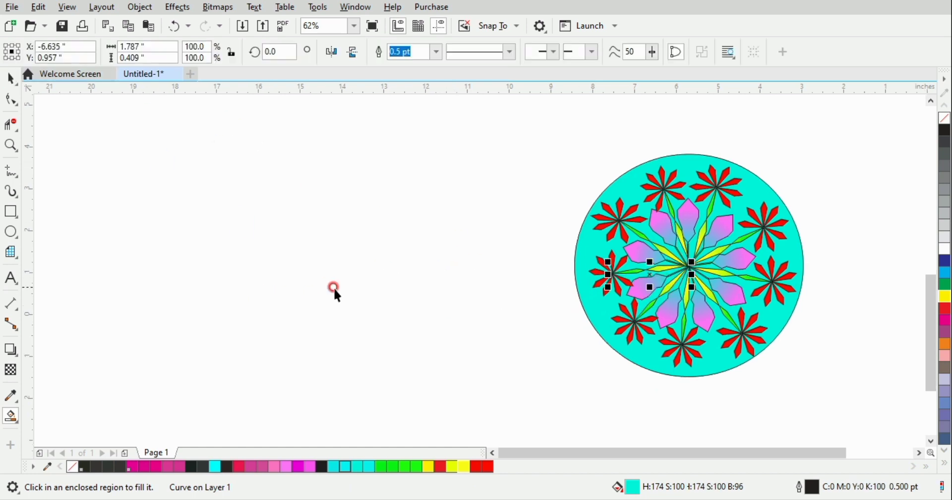
left_click(326, 286)
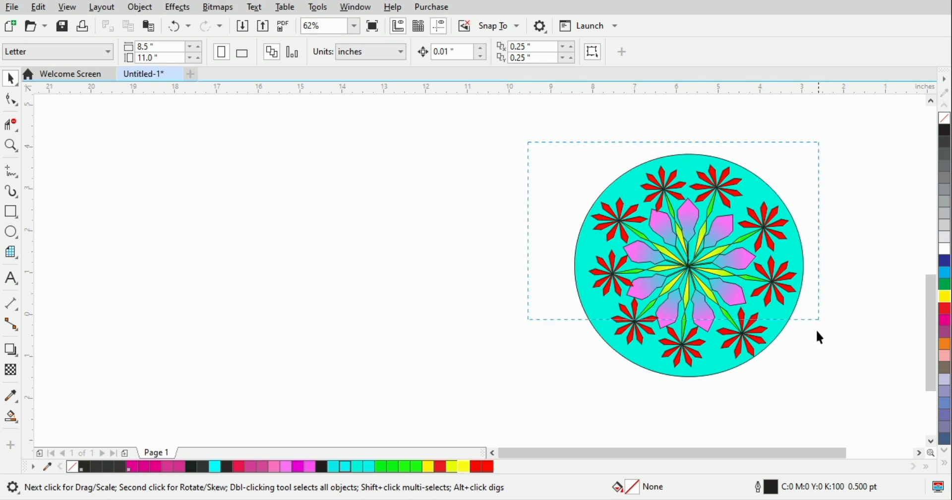
- Select the entire circular design and change the outline width of all its objects
left_click_drag(814, 395, 814, 396)
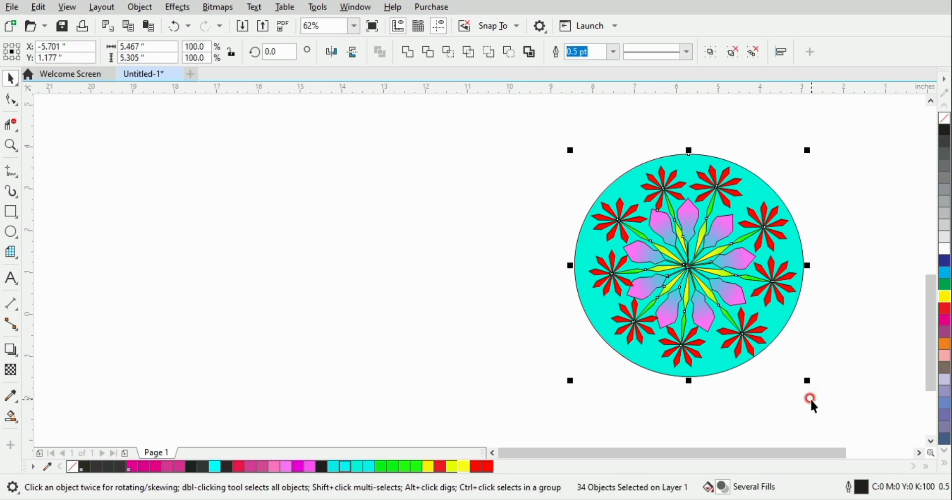
left_click(614, 51)
left_click(605, 64)
- Recolor the circle's background blue H225 L157 S255 and preview the design full screen
left_click(475, 192)
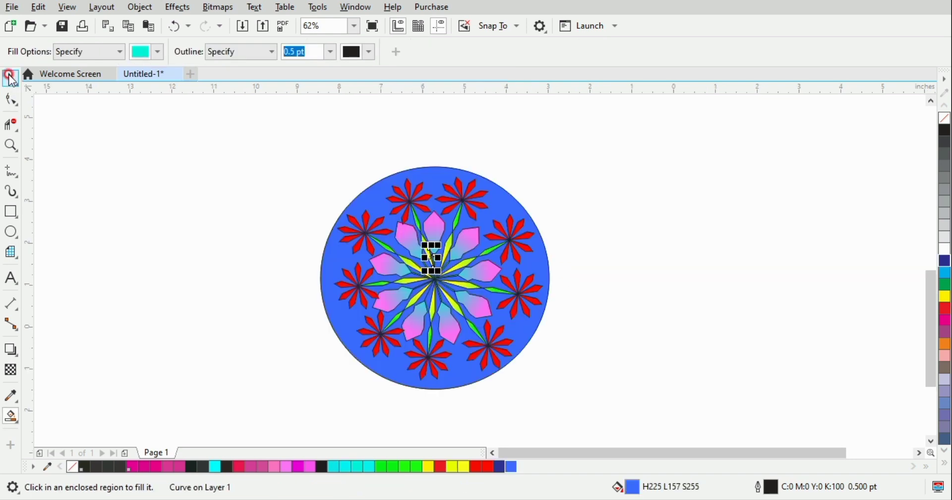
left_click(11, 78)
left_click(168, 270)
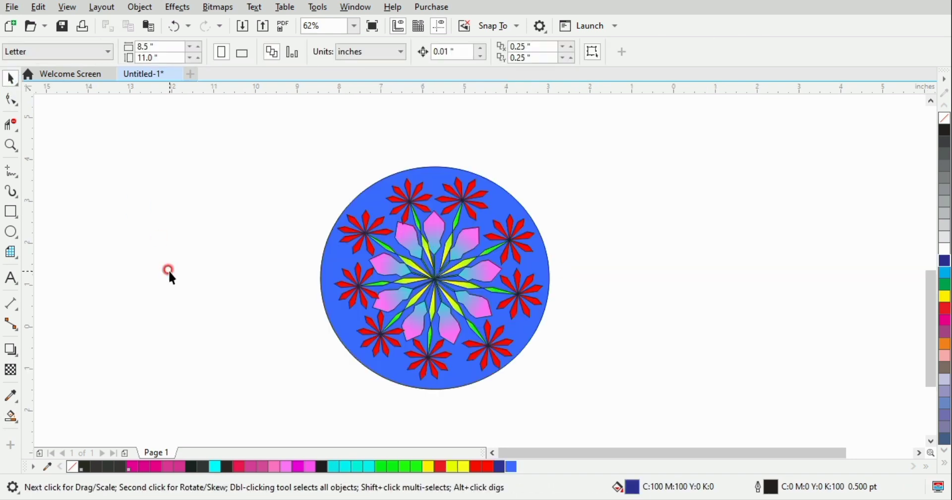
key("F9")
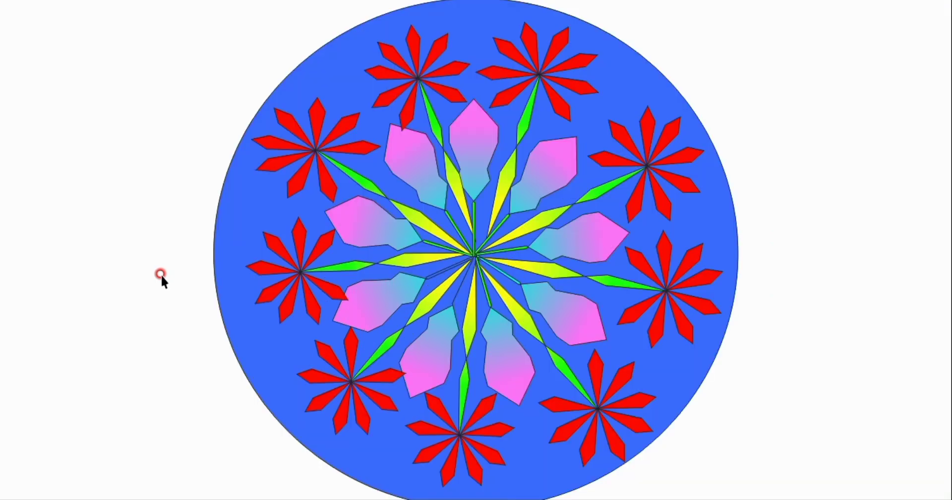